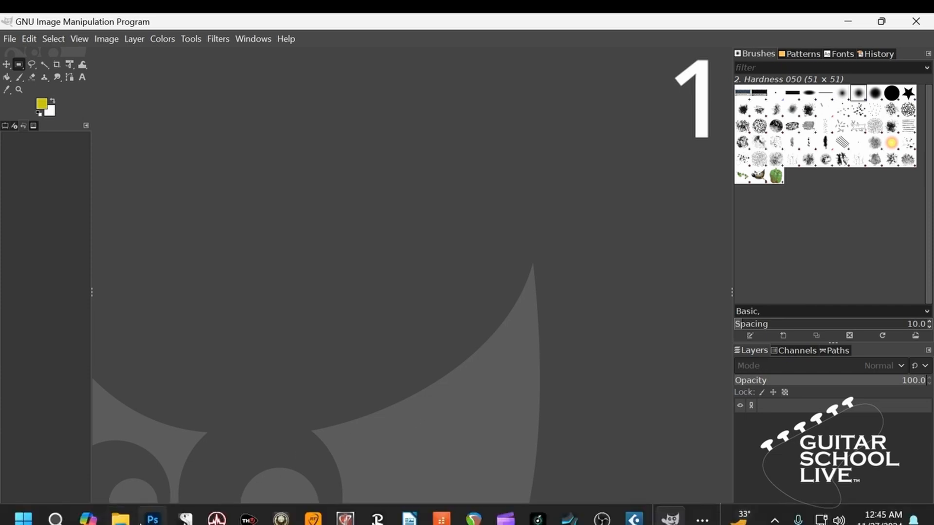
# Step: Open Cory Wong Raw.png from the Captures folder and crop the image to the blue amp head
pyautogui.click(127, 489)
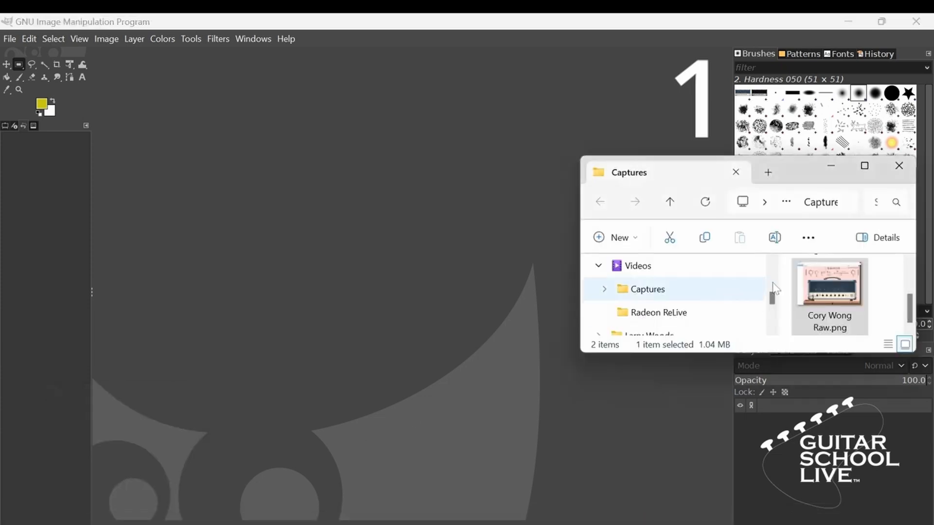
pyautogui.moveTo(829, 292); pyautogui.dragTo(398, 284)
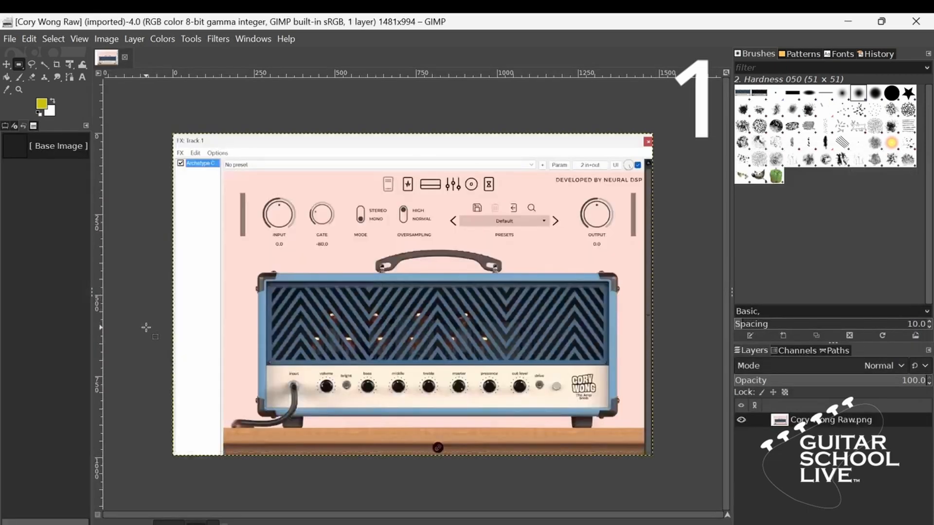
pyautogui.click(19, 65)
pyautogui.moveTo(254, 270); pyautogui.dragTo(621, 421)
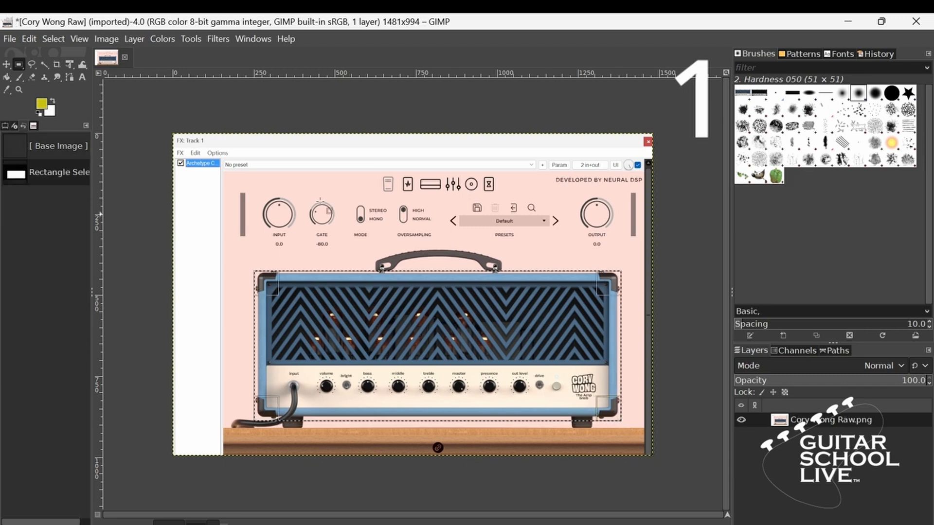
pyautogui.click(107, 39)
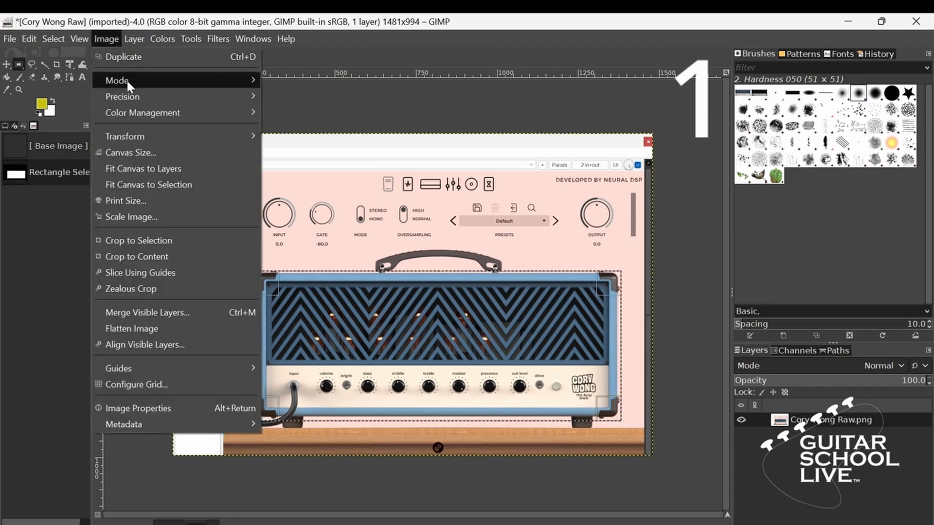
pyautogui.click(147, 240)
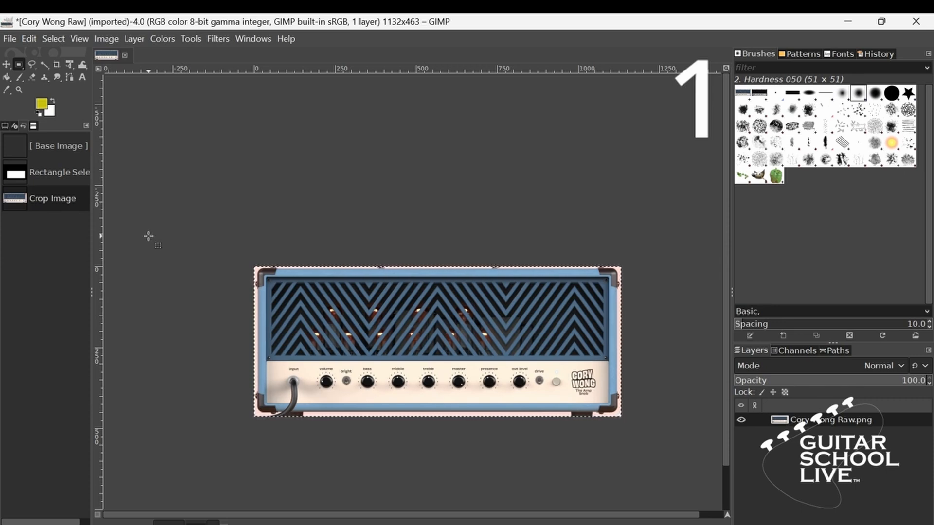
# Step: Unlink the image's width and height and scale it to 125 × 50 px
pyautogui.click(105, 38)
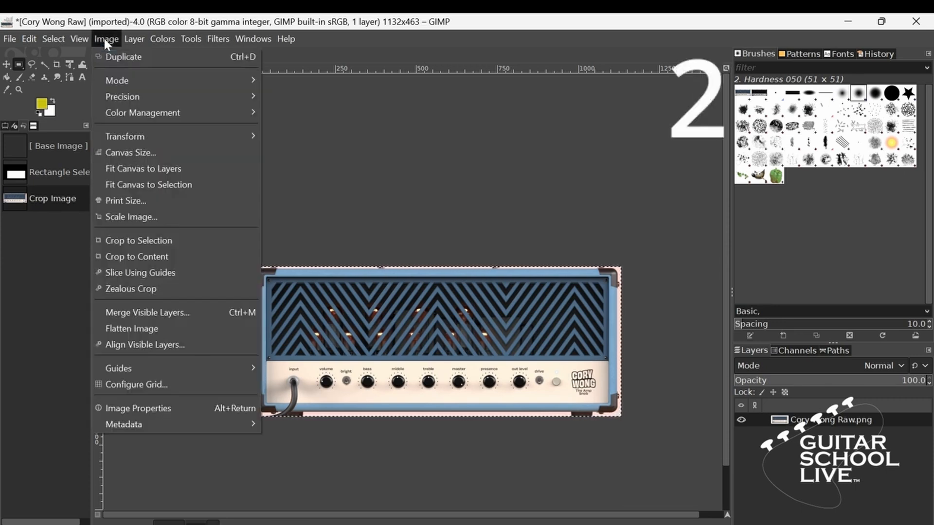
pyautogui.click(143, 214)
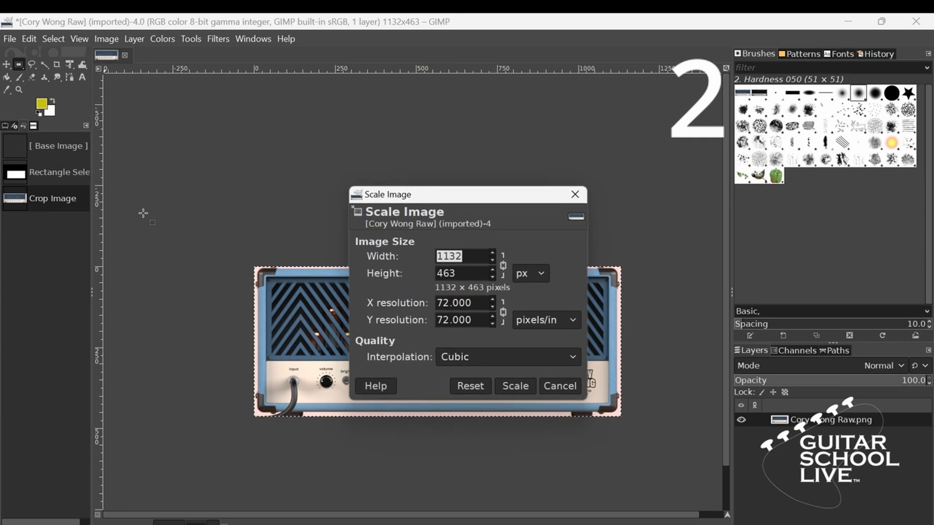
pyautogui.click(504, 267)
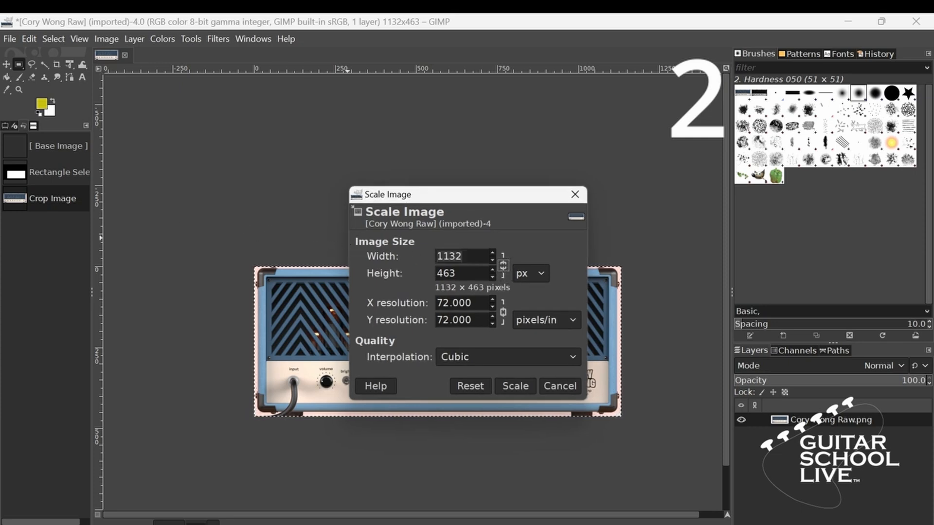
pyautogui.write('125')
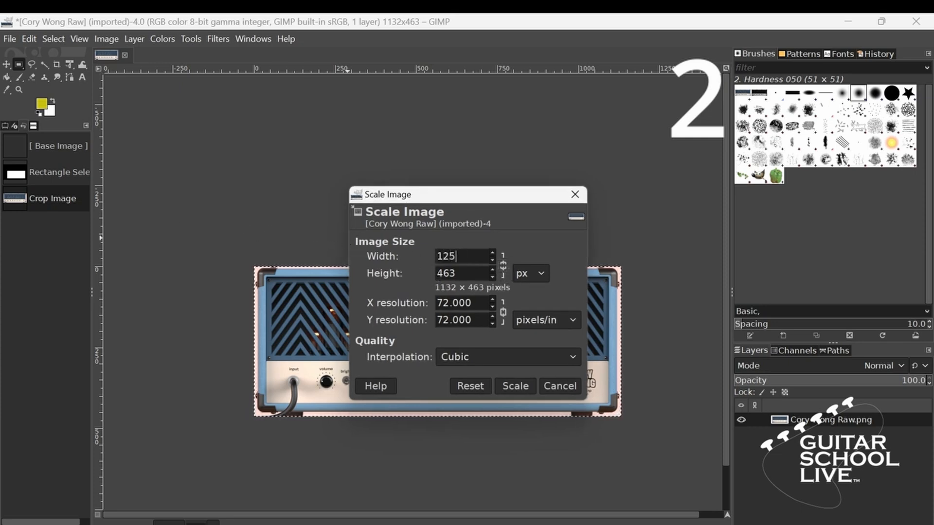
pyautogui.press('Tab')
pyautogui.write('50')
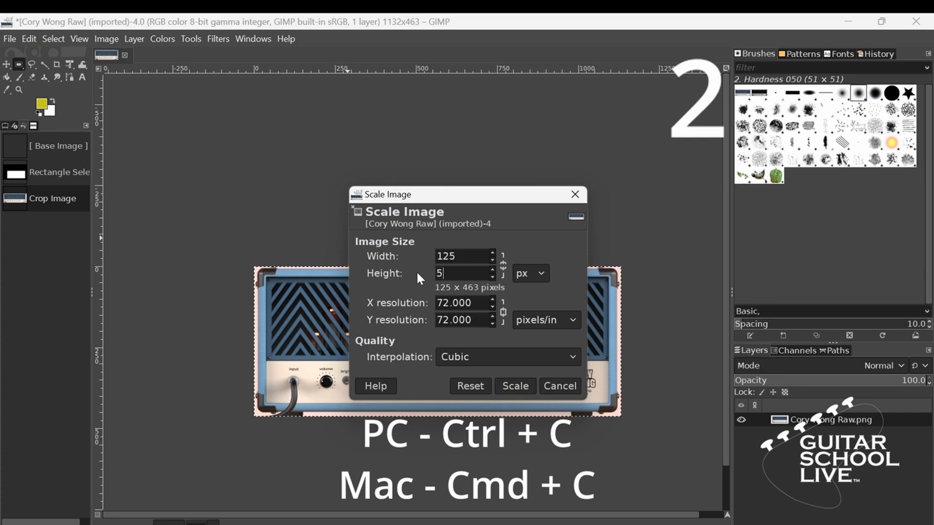
pyautogui.click(513, 386)
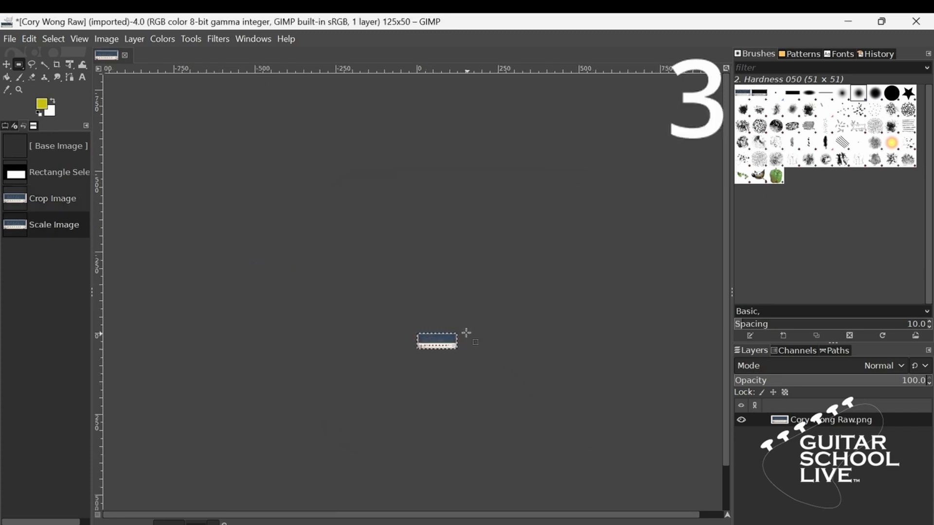
# Step: Create a new blank image 375 px wide and 50 px high
pyautogui.click(10, 39)
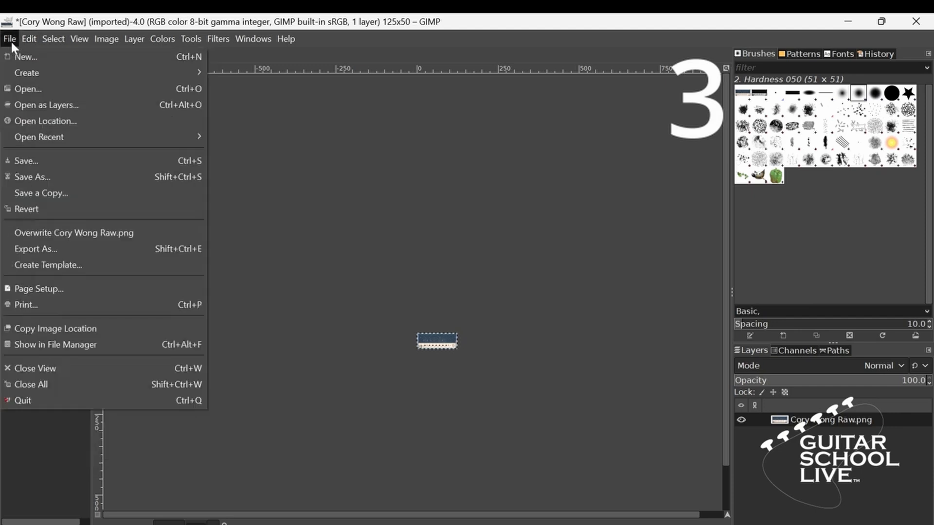
pyautogui.click(25, 56)
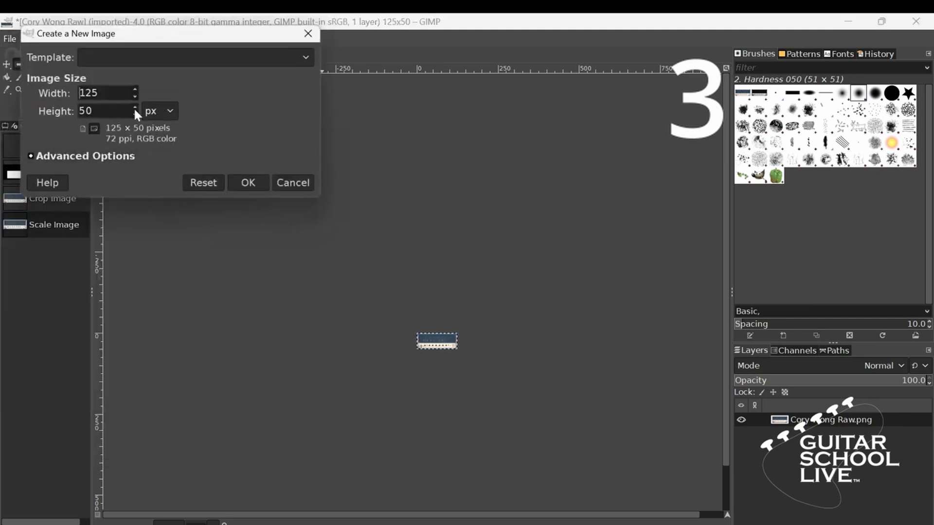
pyautogui.moveTo(100, 93); pyautogui.dragTo(78, 93)
pyautogui.write('375')
pyautogui.click(248, 180)
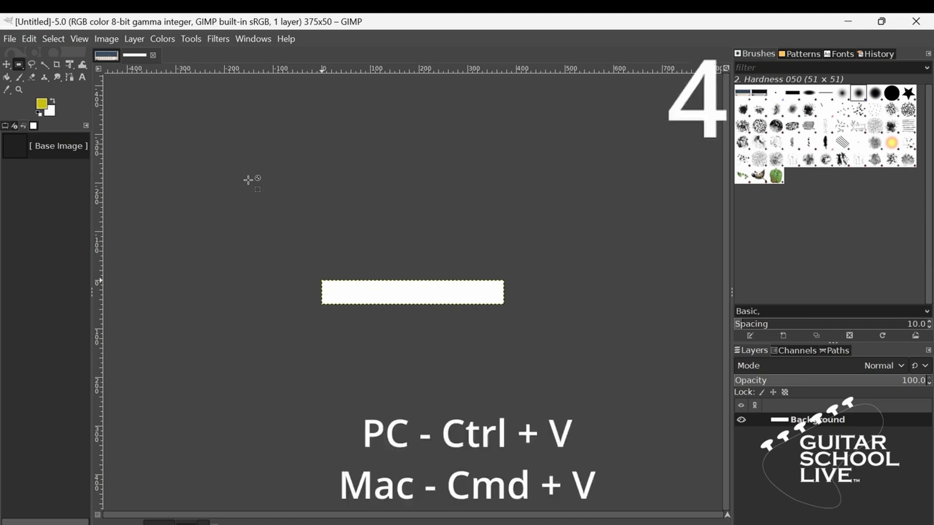
# Step: Paste the copied amp into the new image as a layer named Left
pyautogui.hotkey('ctrl', 'v')
pyautogui.rightClick(818, 433)
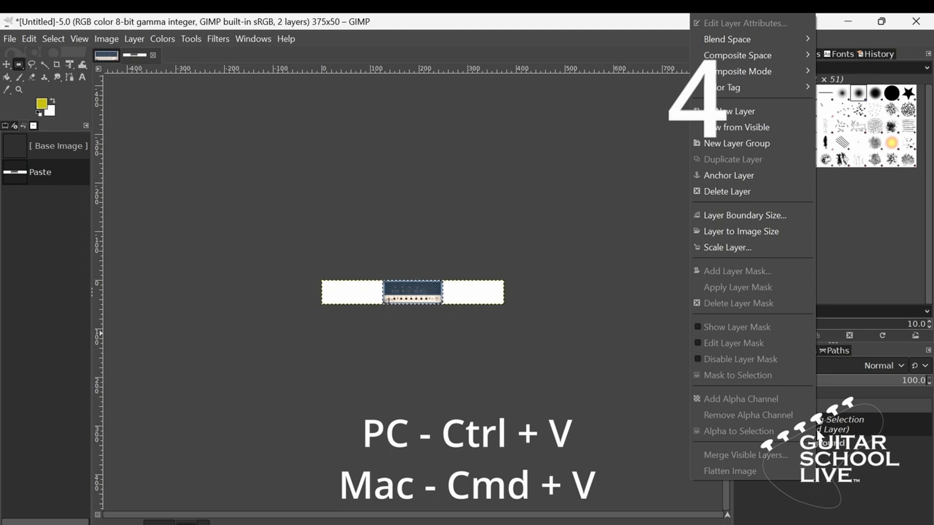
pyautogui.click(825, 429)
pyautogui.doubleClick(826, 428)
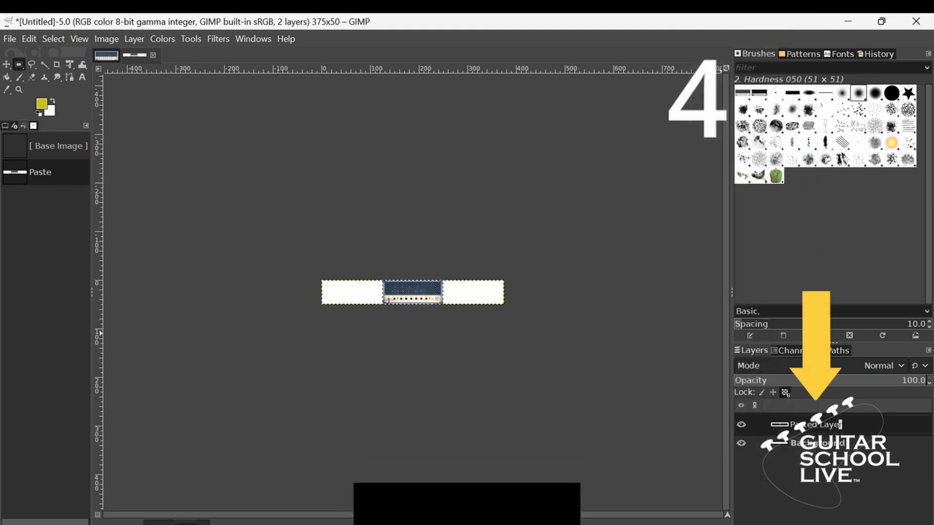
pyautogui.write('Left')
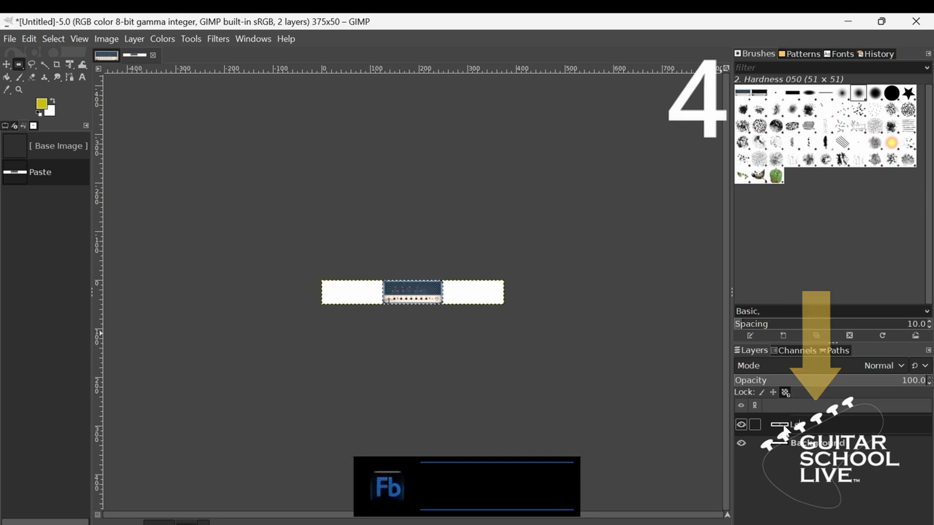
pyautogui.press('Return')
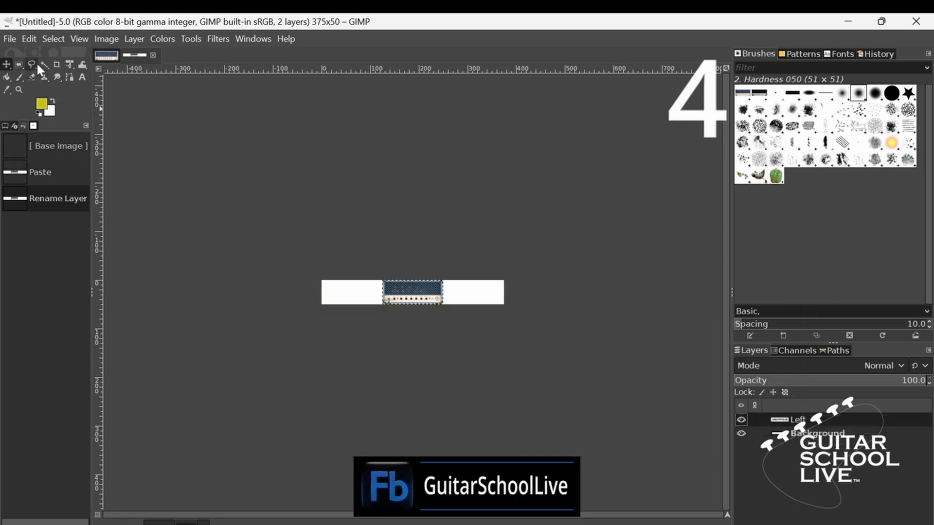
# Step: Move the Left layer horizontally until it is flush with the canvas's left edge
pyautogui.click(7, 69)
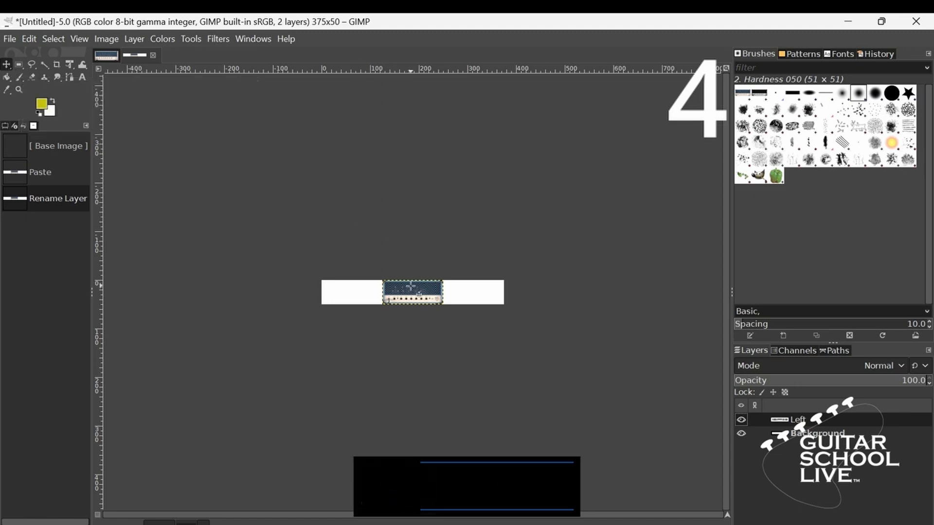
pyautogui.click(411, 286)
pyautogui.press('Left')
pyautogui.press('Left')
pyautogui.press('Left')
pyautogui.press('Left')
pyautogui.press('Left')
pyautogui.press('Left')
pyautogui.press('Left')
pyautogui.press('Left')
pyautogui.press('Left')
pyautogui.press('Left')
pyautogui.press('Left')
pyautogui.press('Left')
pyautogui.press('Left')
pyautogui.press('Left')
pyautogui.press('Left')
pyautogui.press('Left')
pyautogui.press('Left')
pyautogui.press('Left')
pyautogui.press('Left')
pyautogui.press('Left')
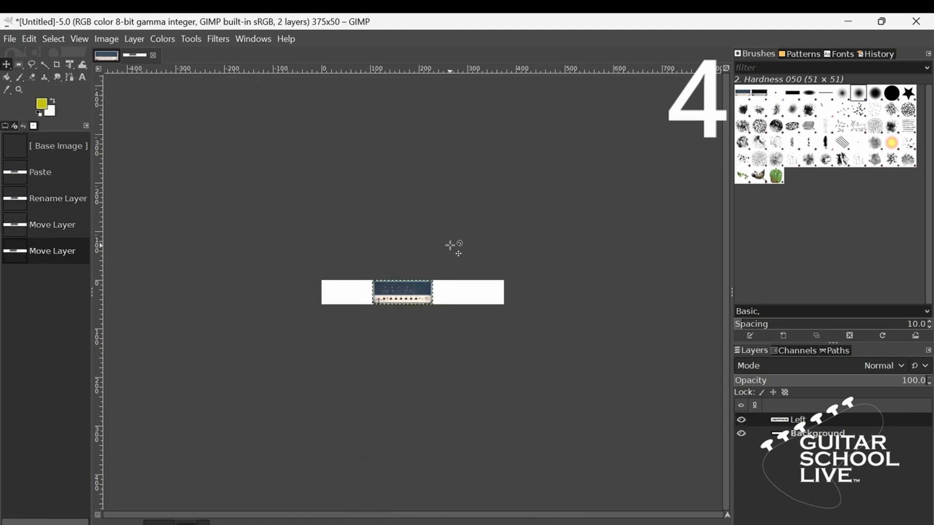
pyautogui.press('Left')
pyautogui.press('Left')
pyautogui.press('Left')
pyautogui.press('Left')
pyautogui.press('Left')
pyautogui.press('Left')
pyautogui.press('Left')
pyautogui.press('Left')
pyautogui.press('Left')
pyautogui.press('Left')
pyautogui.press('Left')
pyautogui.press('Left')
pyautogui.press('Left')
pyautogui.press('Left')
pyautogui.press('Left')
pyautogui.press('Left')
pyautogui.press('Left')
pyautogui.press('Left')
pyautogui.press('Left')
pyautogui.press('Left')
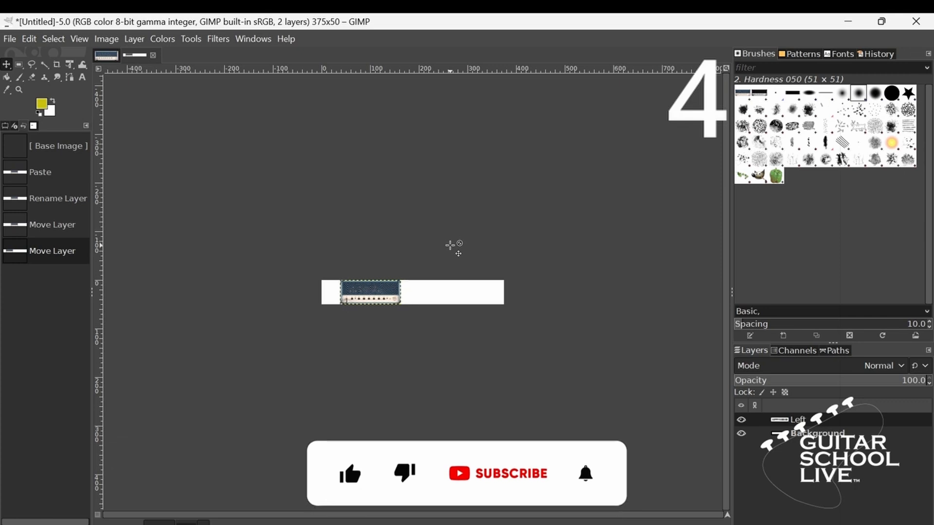
pyautogui.press('Left')
pyautogui.press('Left')
pyautogui.press('Left')
pyautogui.press('Left')
pyautogui.press('Left')
pyautogui.press('Left')
pyautogui.press('Left')
pyautogui.press('Left')
pyautogui.press('Left')
pyautogui.press('Left')
pyautogui.press('Left')
pyautogui.press('Left')
pyautogui.press('Left')
pyautogui.press('Left')
pyautogui.press('Left')
pyautogui.press('Left')
pyautogui.press('Left')
pyautogui.press('Left')
pyautogui.press('Left')
pyautogui.press('Left')
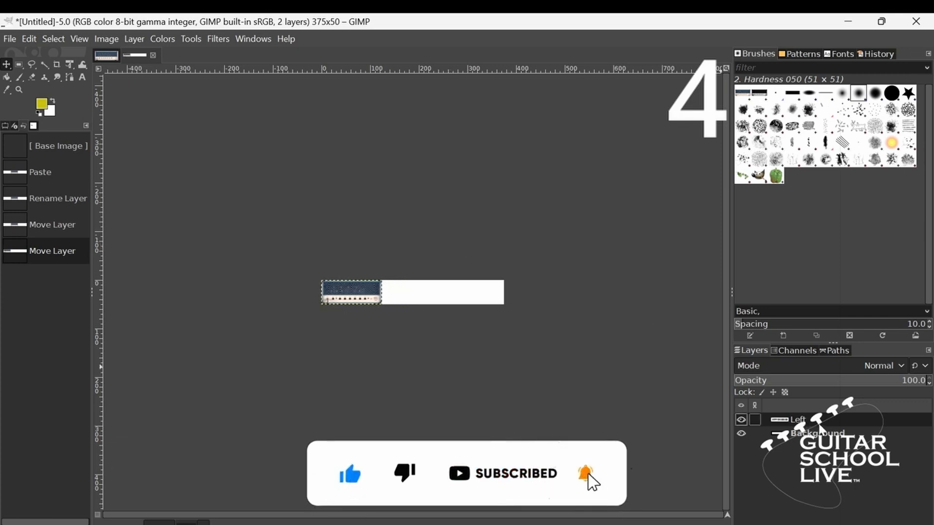
# Step: Paste a second copy of the amp as a layer named Middle
pyautogui.hotkey('ctrl', 'v')
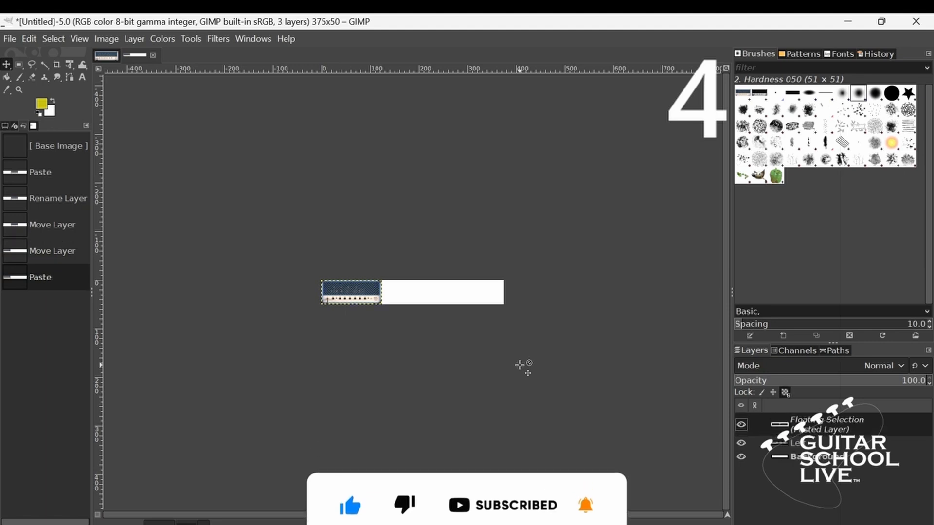
pyautogui.doubleClick(830, 427)
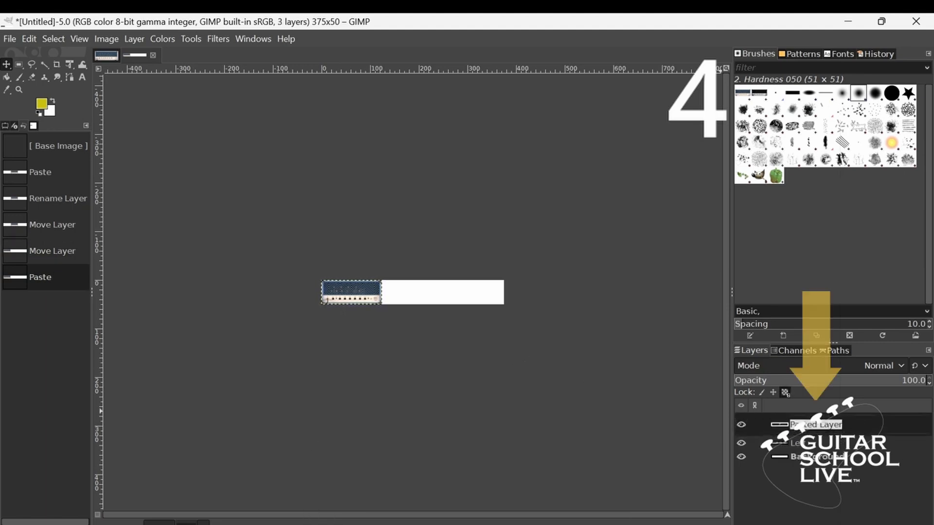
pyautogui.write('Middle')
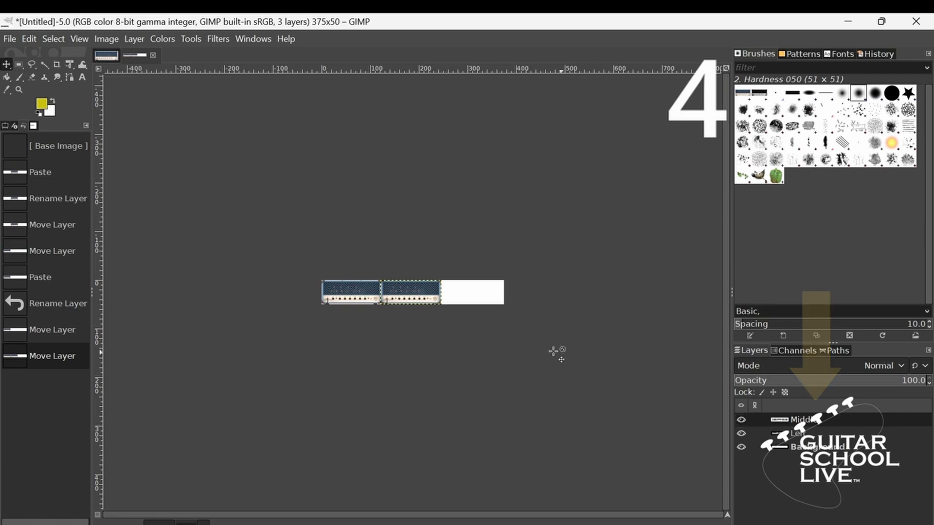
# Step: Paste a third copy of the amp as a layer named Right
pyautogui.hotkey('ctrl', 'v')
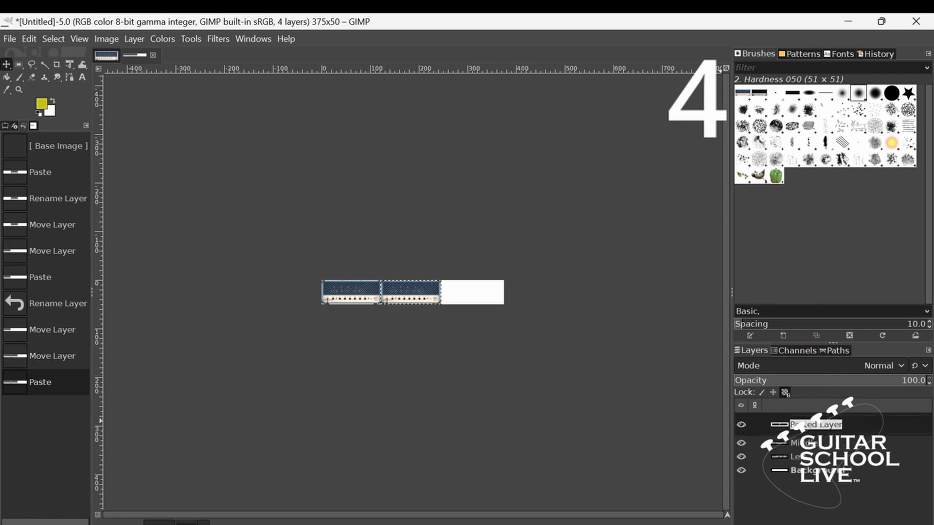
pyautogui.write('Right')
pyautogui.press('Return')
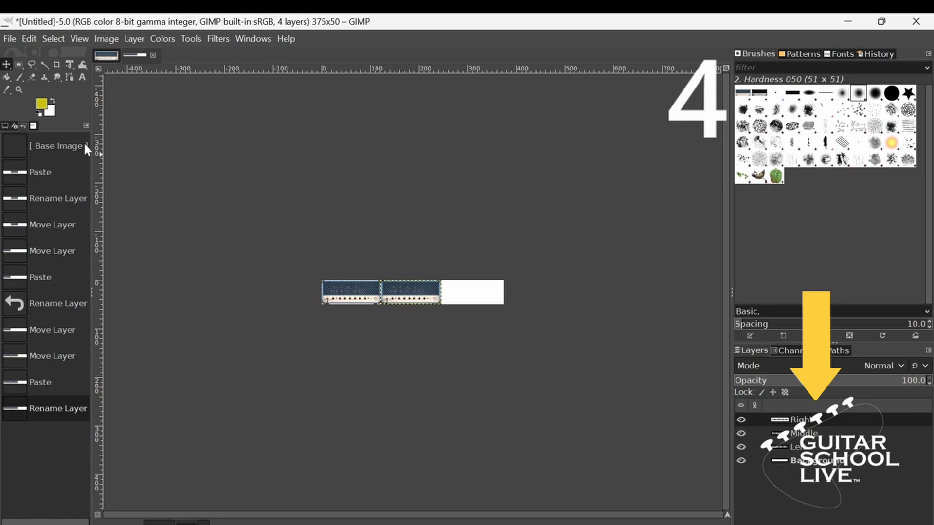
# Step: Move the Right layer horizontally to the right end of the canvas, beside the middle amp
pyautogui.press('Right')
pyautogui.press('Right')
pyautogui.press('Right')
pyautogui.press('Right')
pyautogui.press('Right')
pyautogui.press('Right')
pyautogui.press('Right')
pyautogui.press('Right')
pyautogui.press('Right')
pyautogui.press('Right')
pyautogui.press('Right')
pyautogui.press('Right')
pyautogui.press('Right')
pyautogui.press('Right')
pyautogui.press('Right')
pyautogui.press('Right')
pyautogui.press('Right')
pyautogui.press('Right')
pyautogui.press('Right')
pyautogui.press('Right')
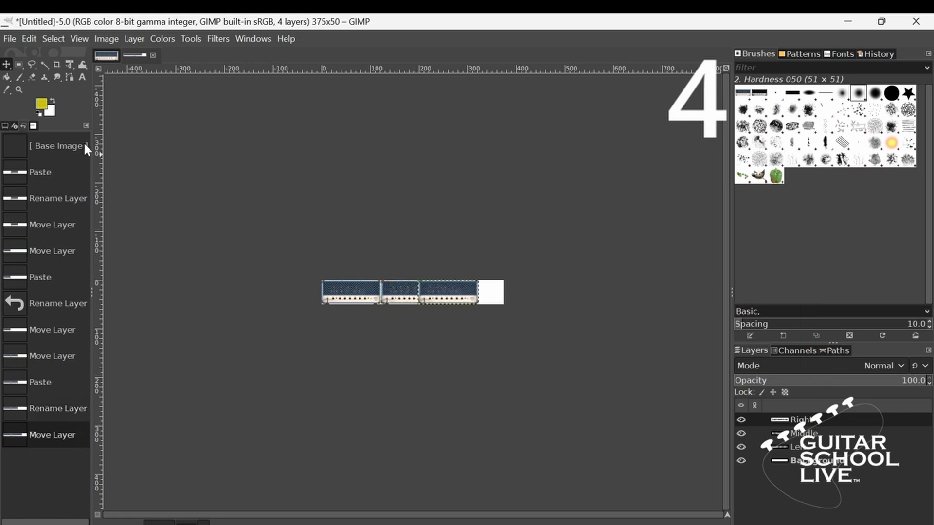
pyautogui.press('Right')
pyautogui.press('Right')
pyautogui.press('Right')
pyautogui.press('Right')
pyautogui.press('Right')
pyautogui.press('Right')
pyautogui.press('Right')
pyautogui.press('Right')
pyautogui.press('Right')
pyautogui.press('Right')
pyautogui.press('Right')
pyautogui.press('Right')
pyautogui.press('Right')
pyautogui.press('Right')
pyautogui.press('Right')
pyautogui.press('Right')
pyautogui.press('Right')
pyautogui.press('Right')
pyautogui.press('Right')
pyautogui.press('Right')
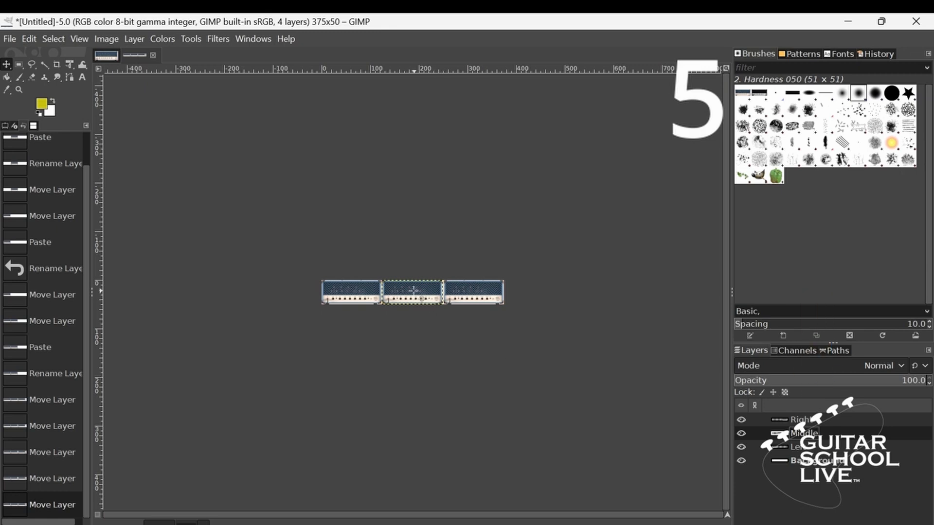
# Step: Colorize the Middle layer's amp with the red colour bf404c
pyautogui.rightClick(415, 294)
pyautogui.moveTo(471, 404)
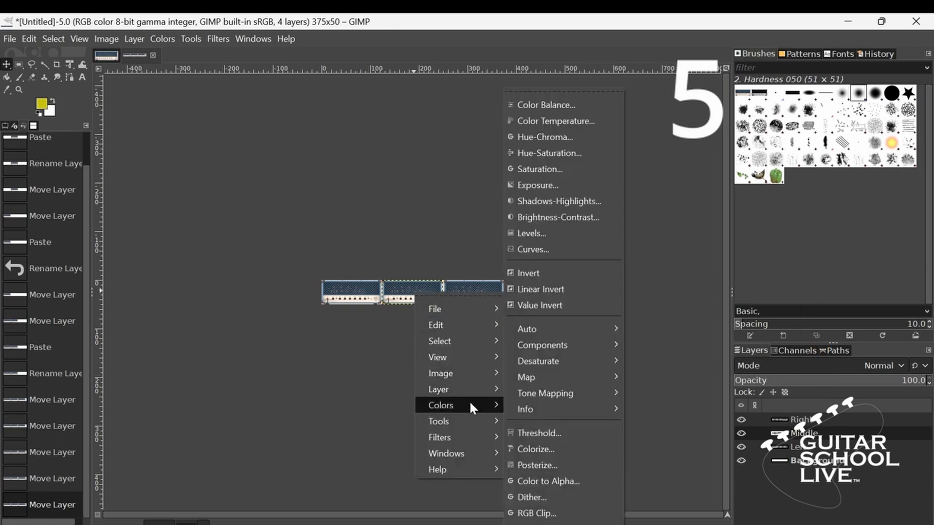
pyautogui.click(535, 448)
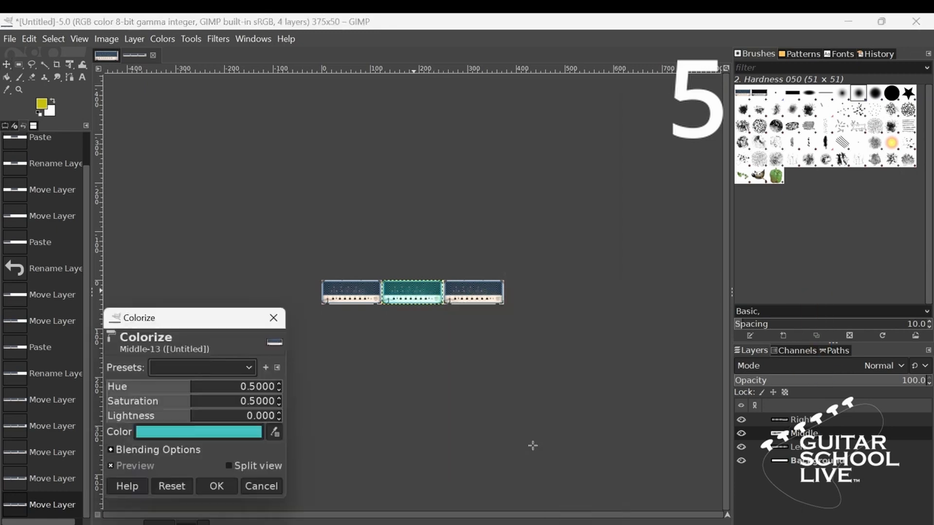
pyautogui.click(188, 432)
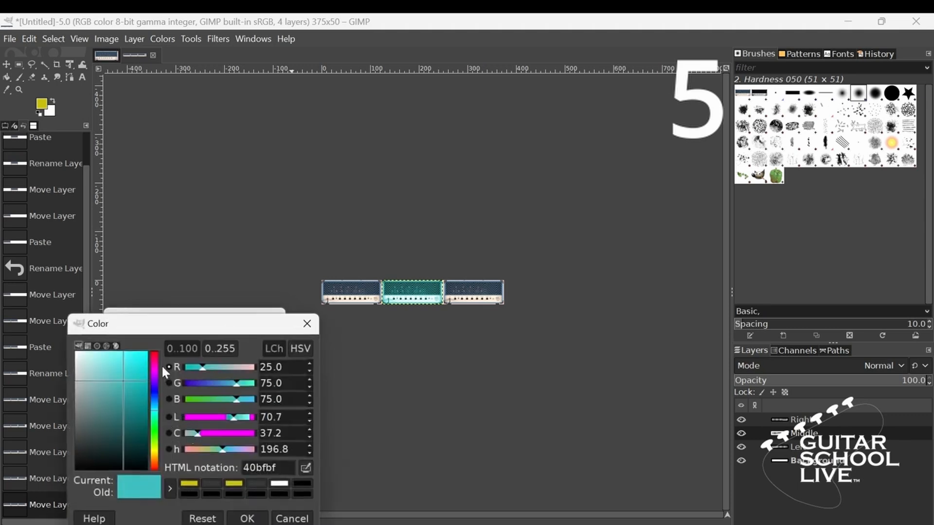
pyautogui.click(152, 356)
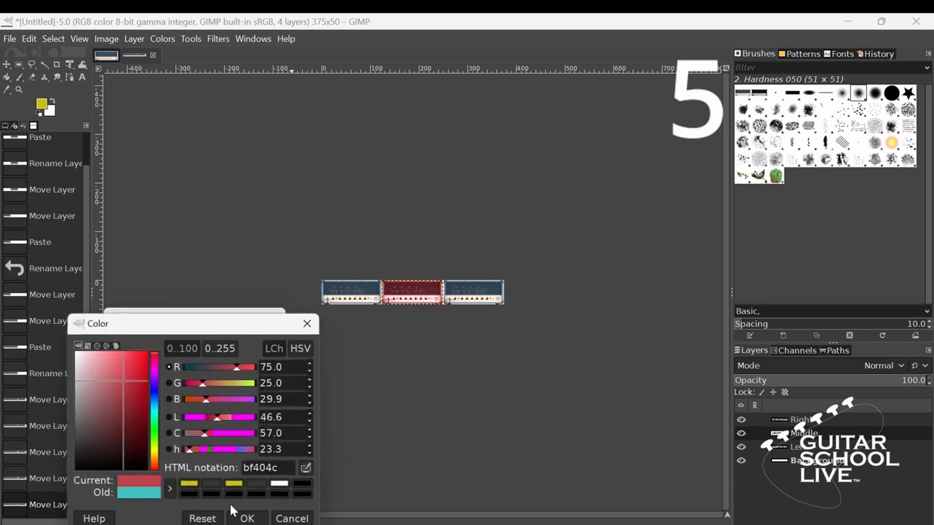
pyautogui.click(243, 517)
# Step: Try to colorize the Right layer's amp green
pyautogui.click(778, 420)
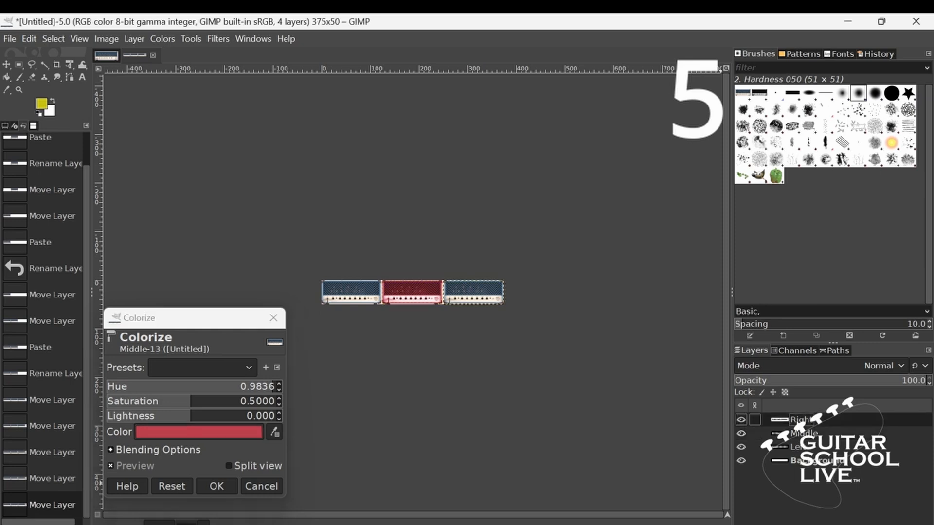
pyautogui.rightClick(479, 300)
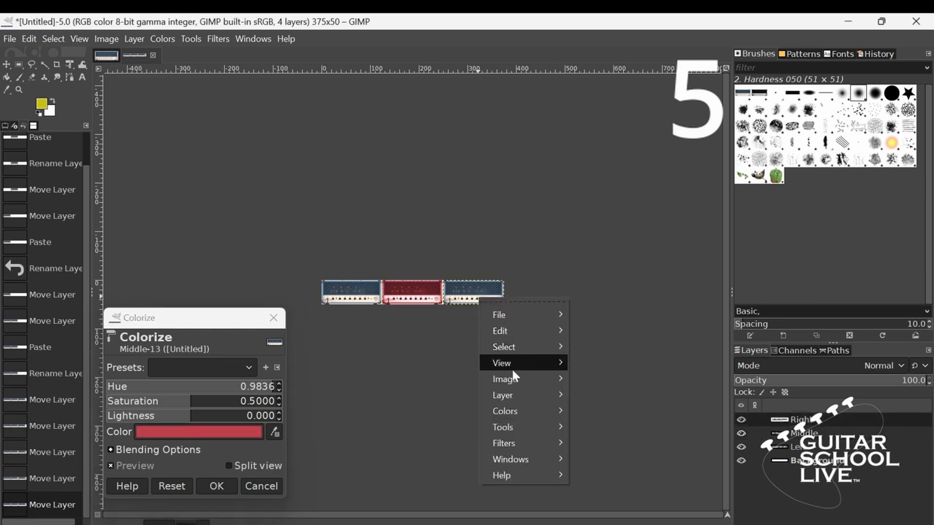
pyautogui.moveTo(521, 413)
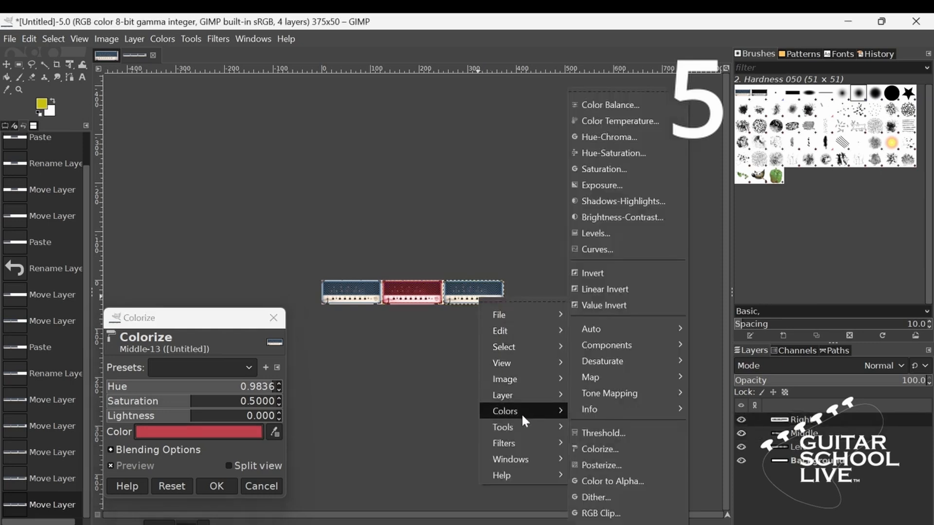
pyautogui.click(606, 450)
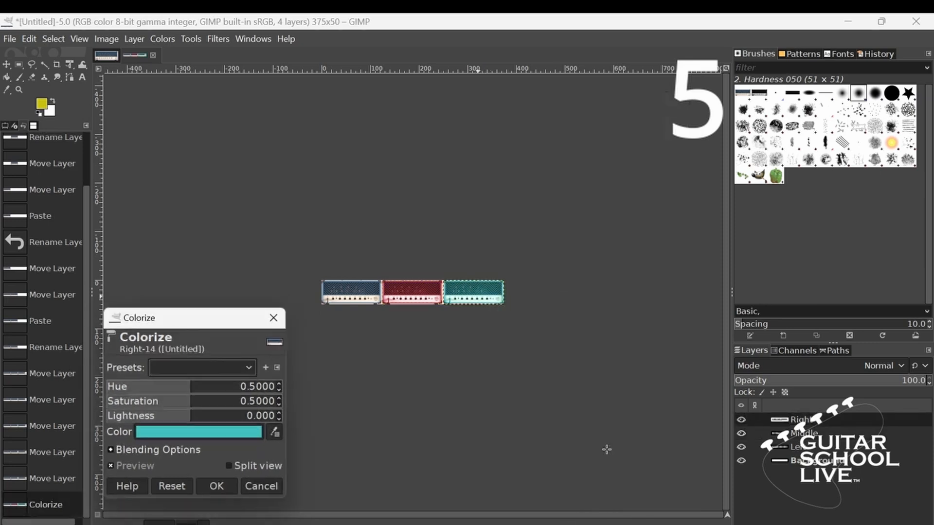
pyautogui.click(245, 437)
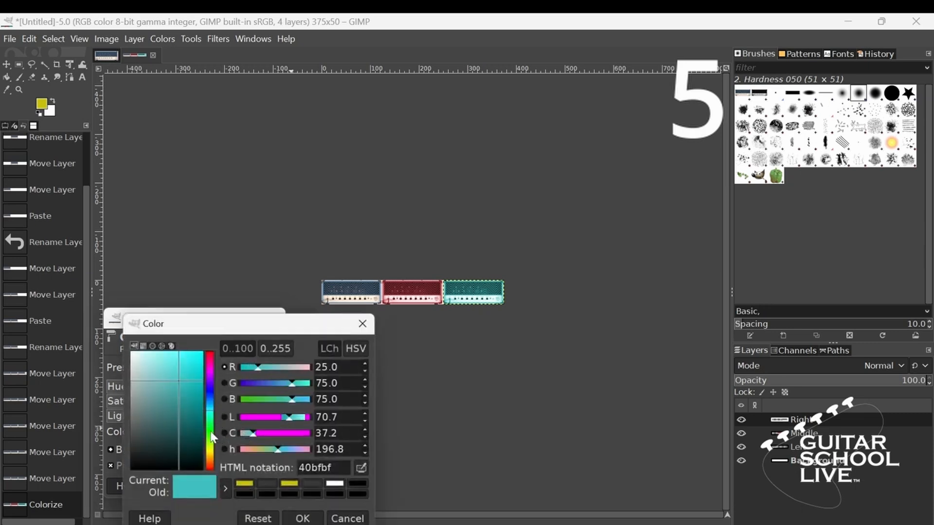
pyautogui.click(211, 436)
pyautogui.click(304, 519)
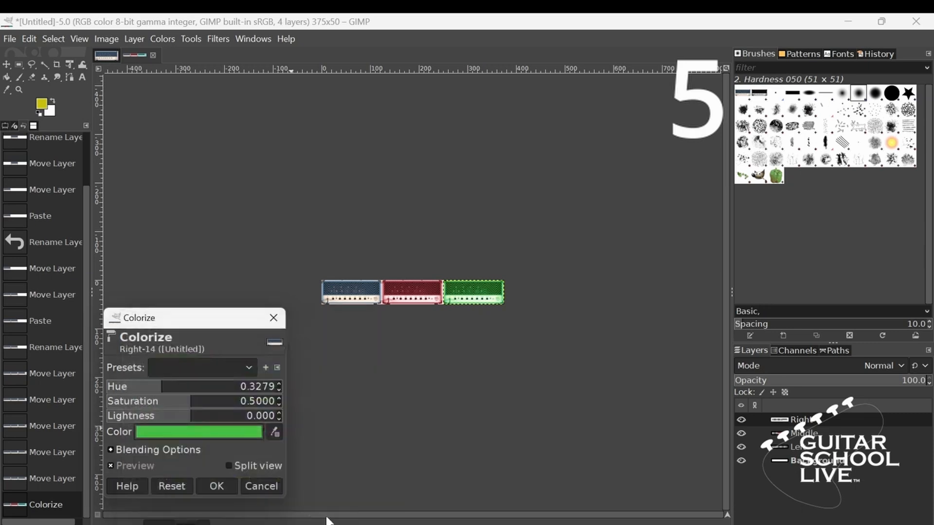
pyautogui.click(273, 319)
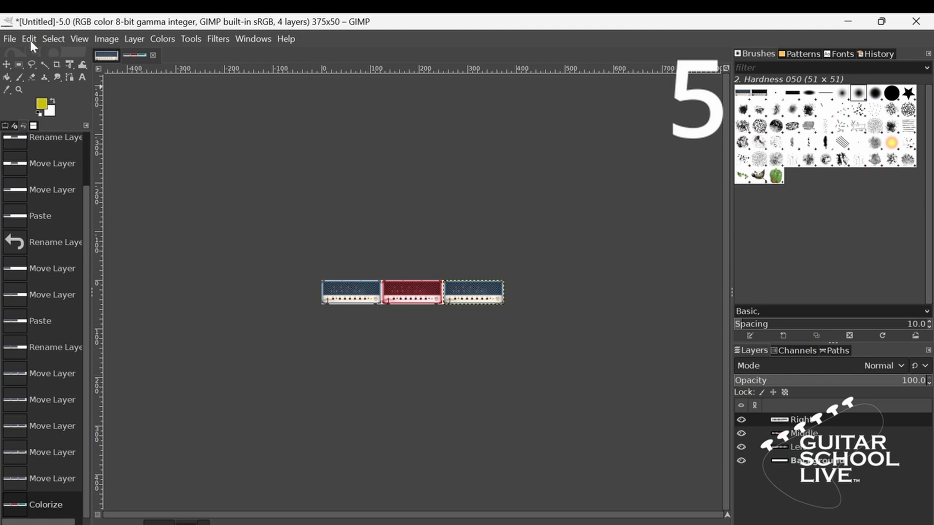
# Step: Export the three-amp strip as CoryVideo.png with the default PNG options
pyautogui.click(13, 37)
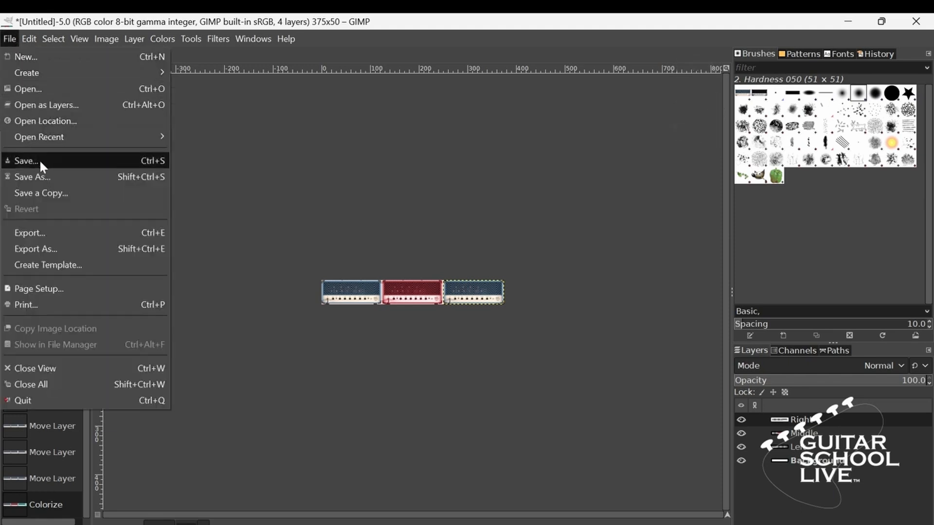
pyautogui.click(57, 229)
pyautogui.write('CoryVideo')
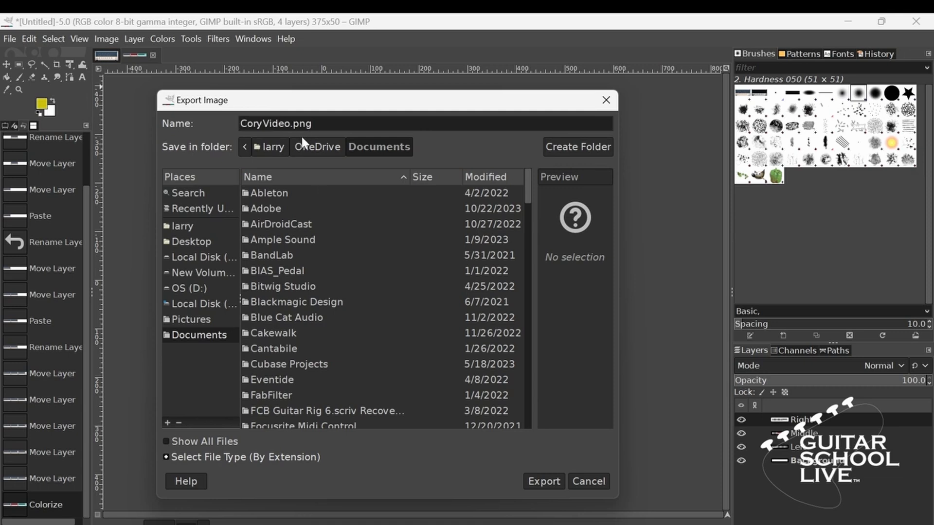
pyautogui.click(537, 481)
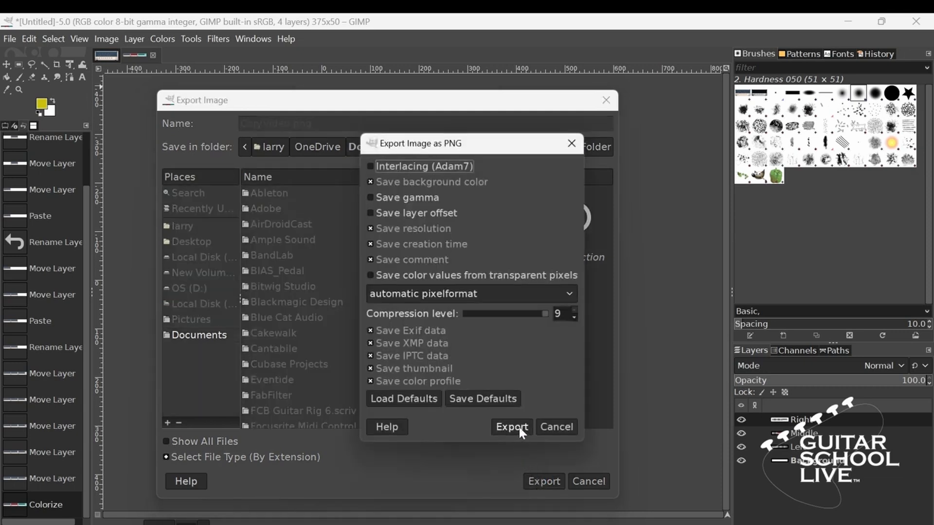
pyautogui.click(519, 426)
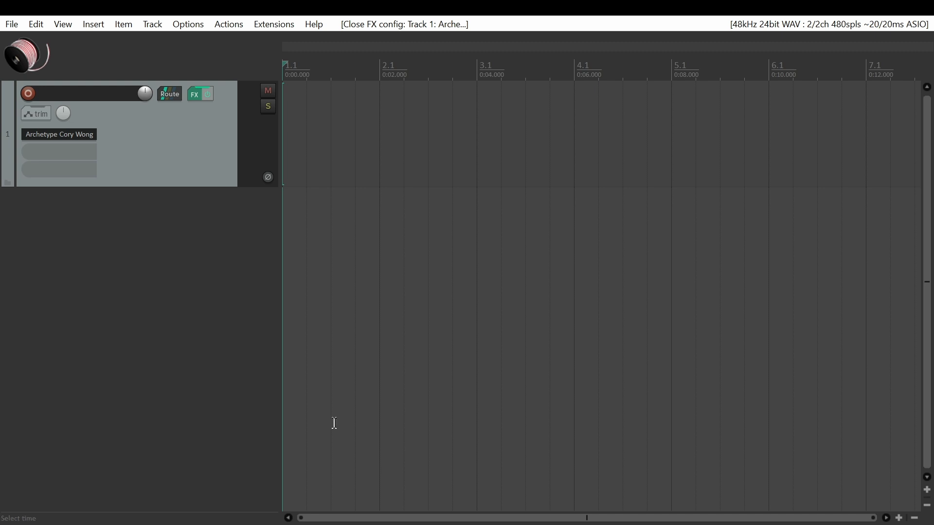
# Step: Switch to REAPER and open the toolbar_icons folder inside the Data folder of its resource path
pyautogui.click(188, 25)
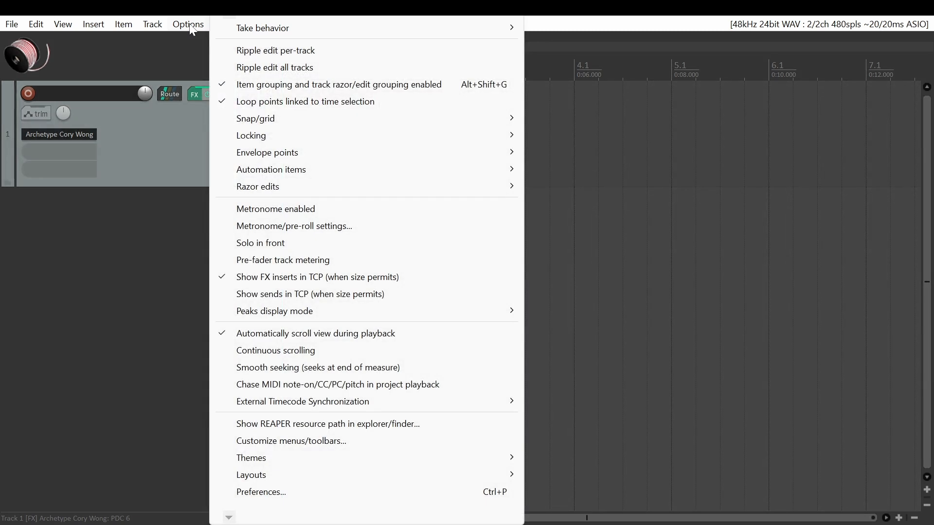
pyautogui.click(270, 424)
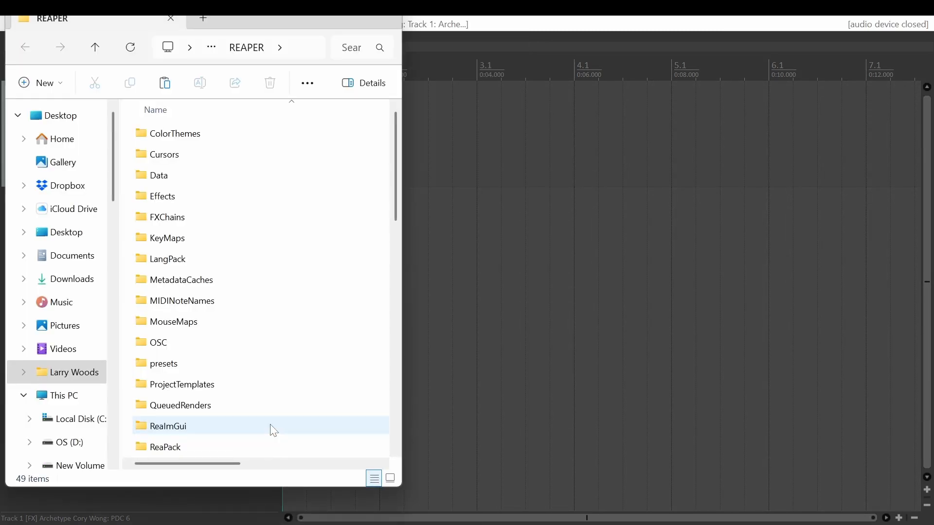
pyautogui.doubleClick(187, 179)
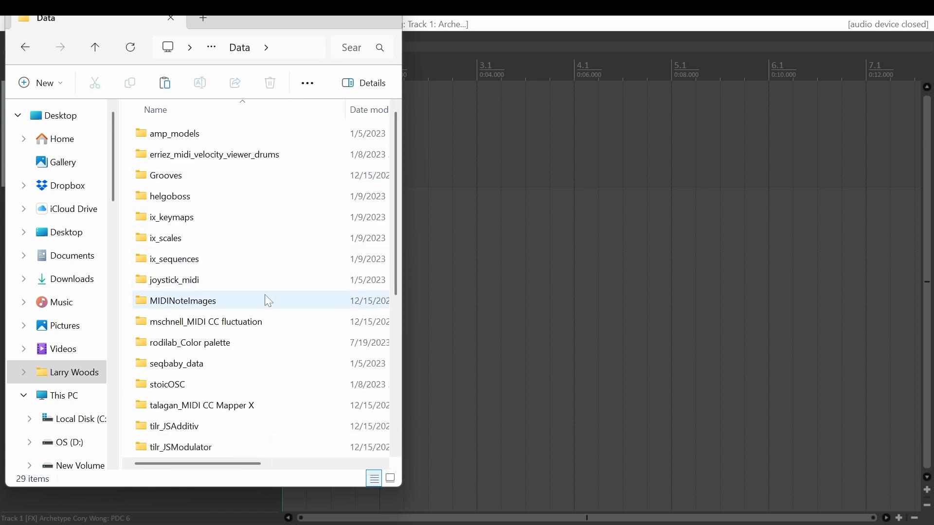
pyautogui.scroll(-5, 265, 296)
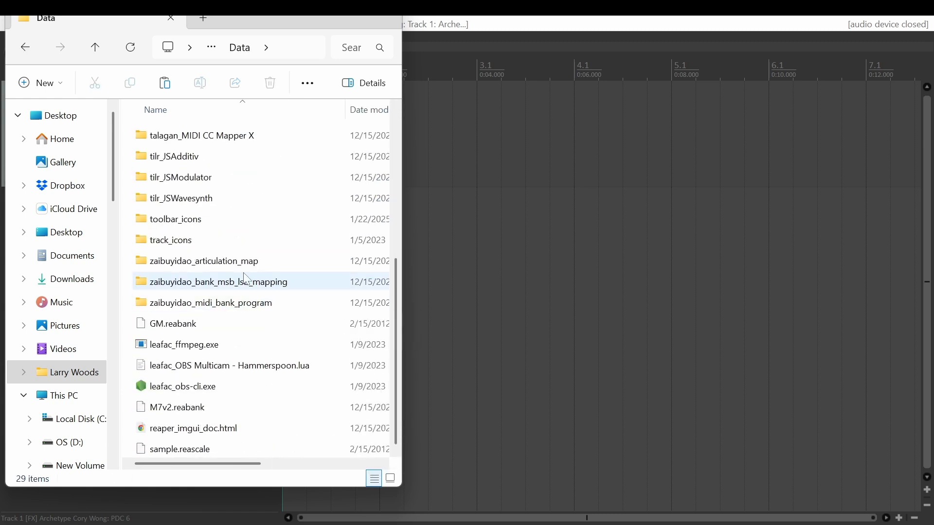
pyautogui.doubleClick(226, 220)
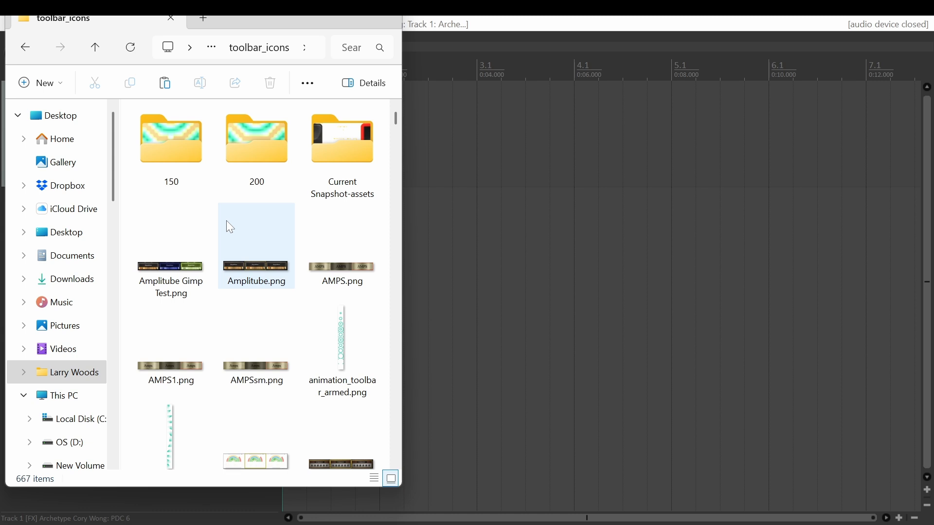
# Step: Move CoryVideo.png from the Captures folder into toolbar_icons and close both folder windows
pyautogui.moveTo(199, 523)
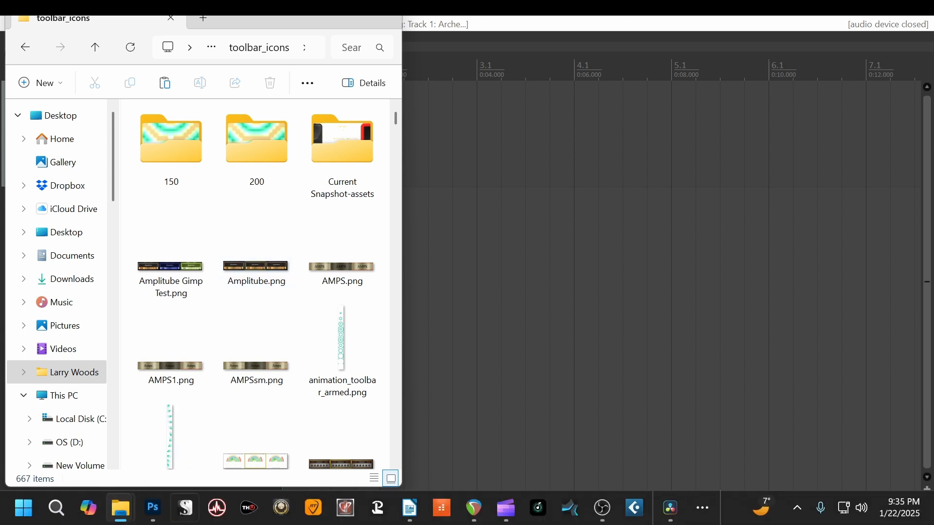
pyautogui.moveTo(121, 508)
pyautogui.click(100, 464)
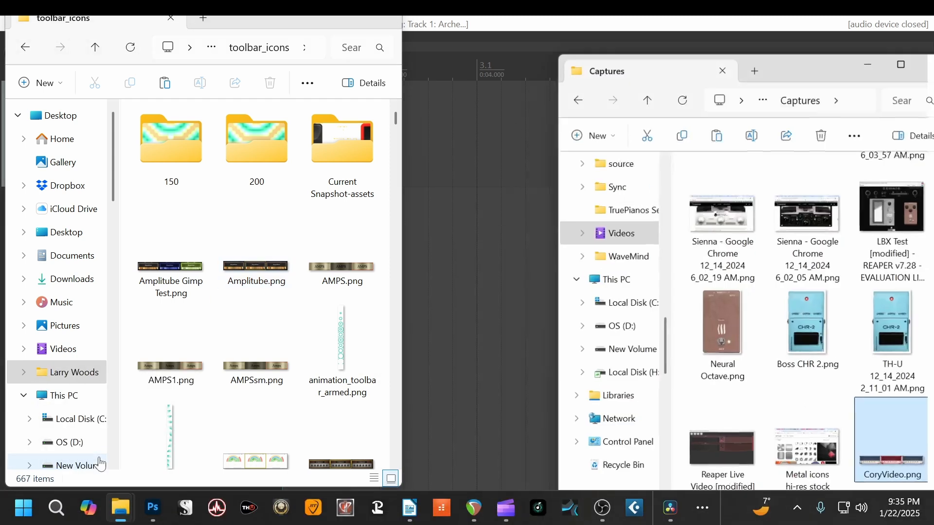
pyautogui.moveTo(921, 446); pyautogui.dragTo(284, 351)
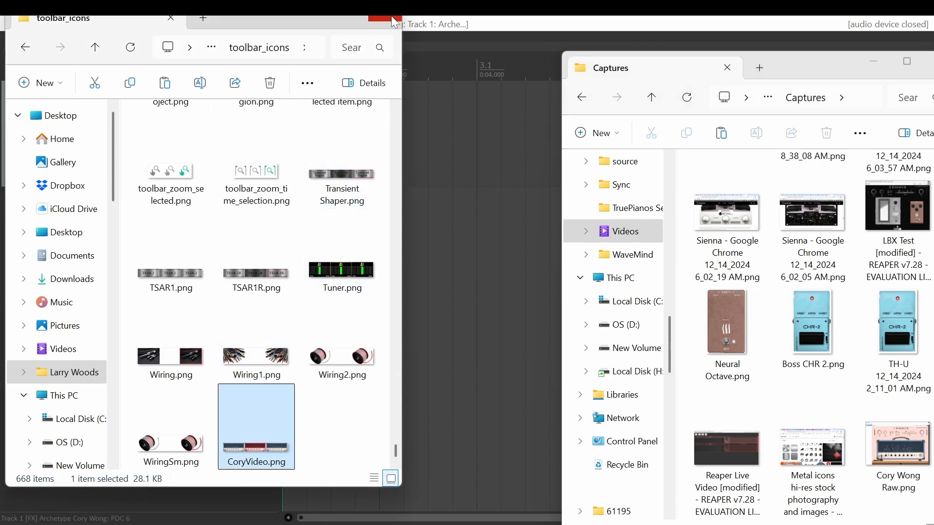
pyautogui.click(395, 22)
pyautogui.moveTo(770, 65); pyautogui.dragTo(686, 89)
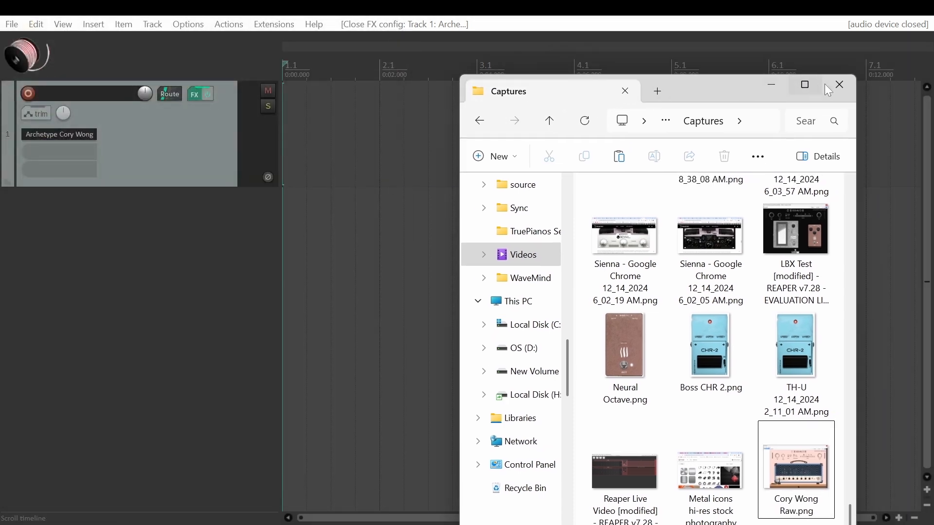
pyautogui.click(837, 85)
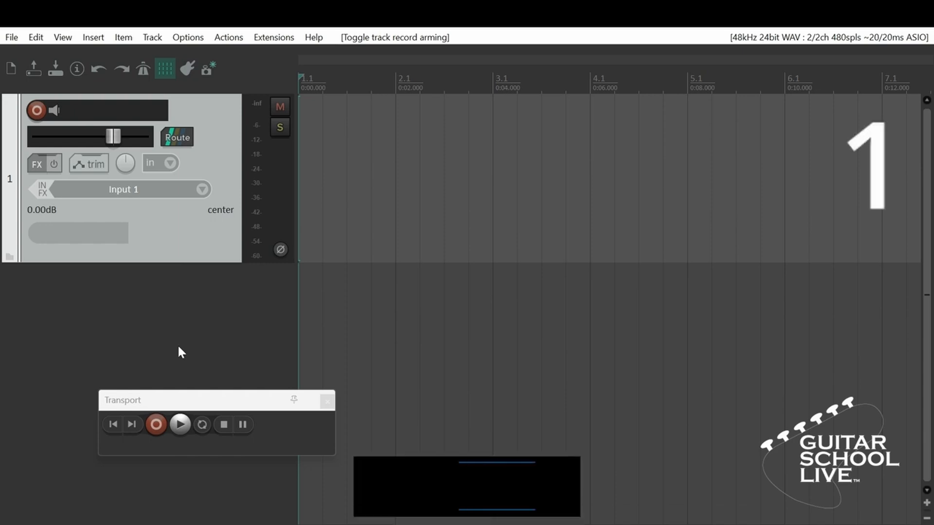
# Step: Open shortcut creation for VST3: Archetype Cory Wong (Neural DSP) from Track 1's FX browser and close it without assigning a key
pyautogui.click(36, 163)
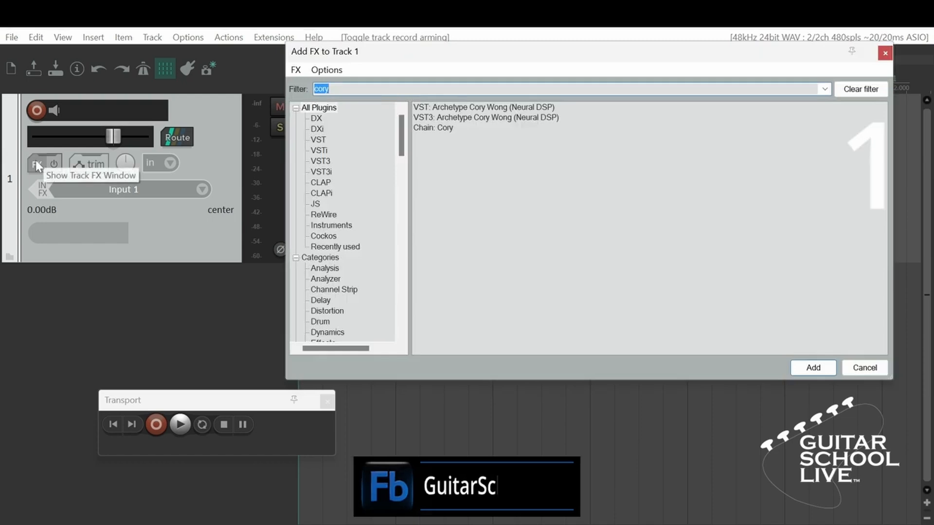
pyautogui.click(467, 119)
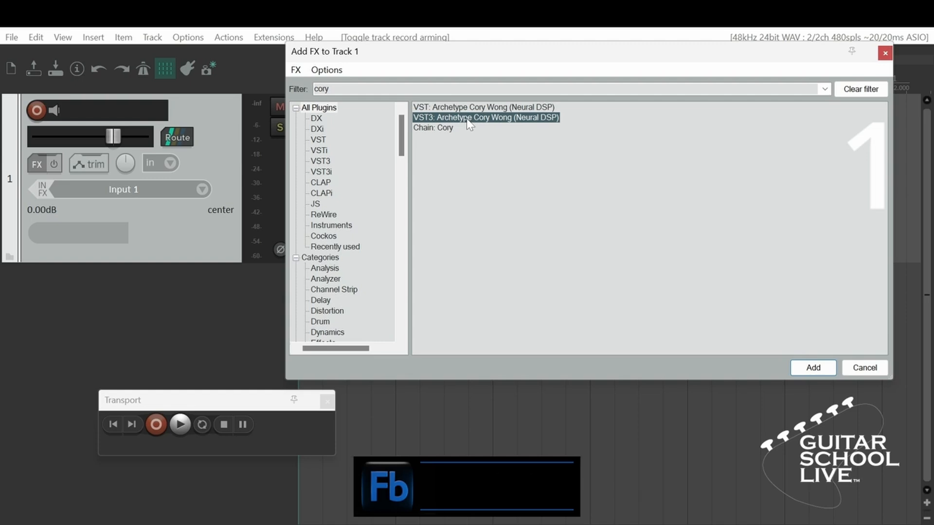
pyautogui.rightClick(468, 122)
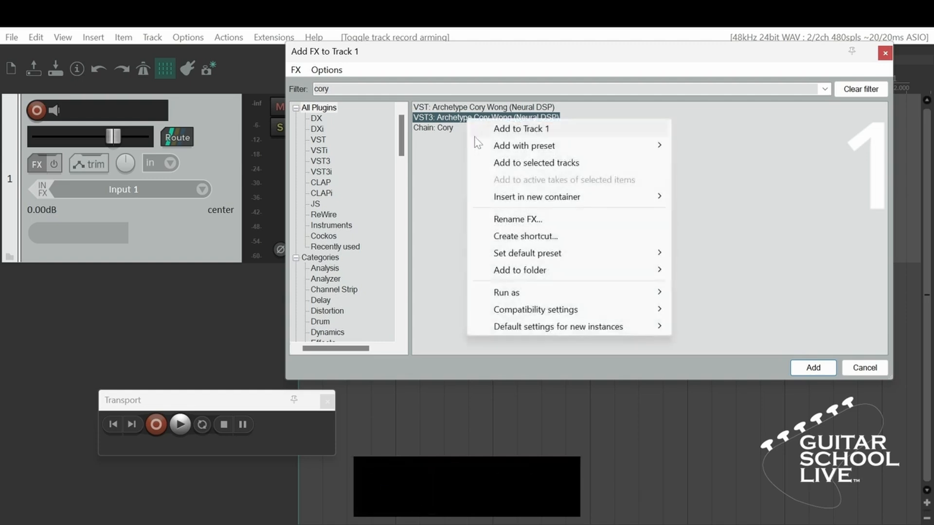
pyautogui.click(512, 237)
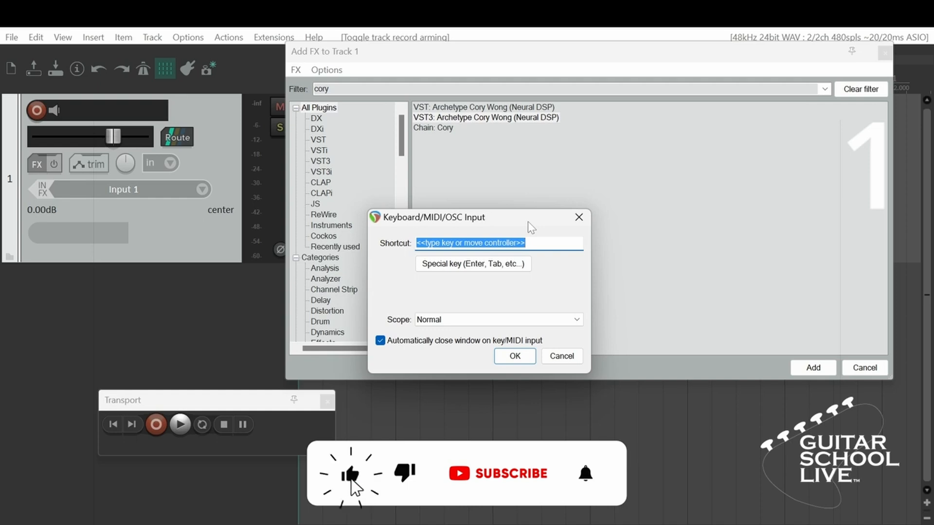
pyautogui.click(578, 223)
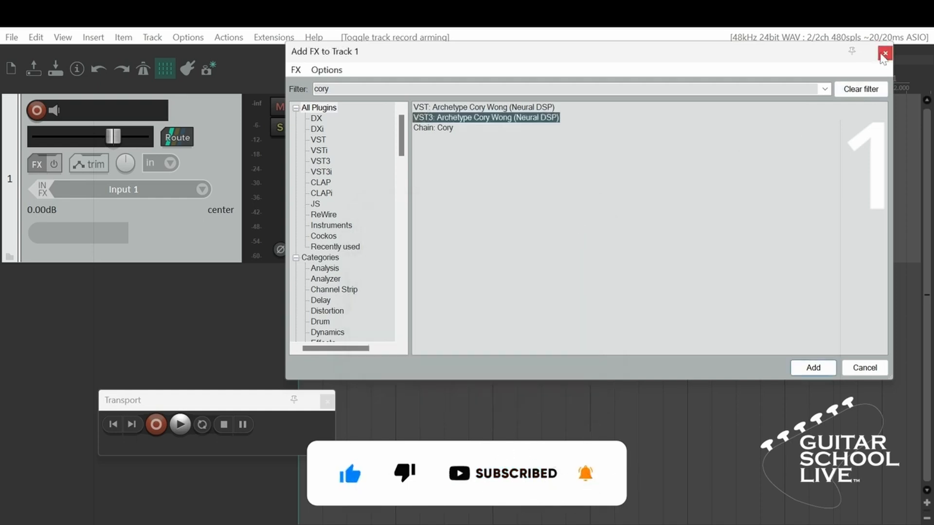
pyautogui.click(885, 54)
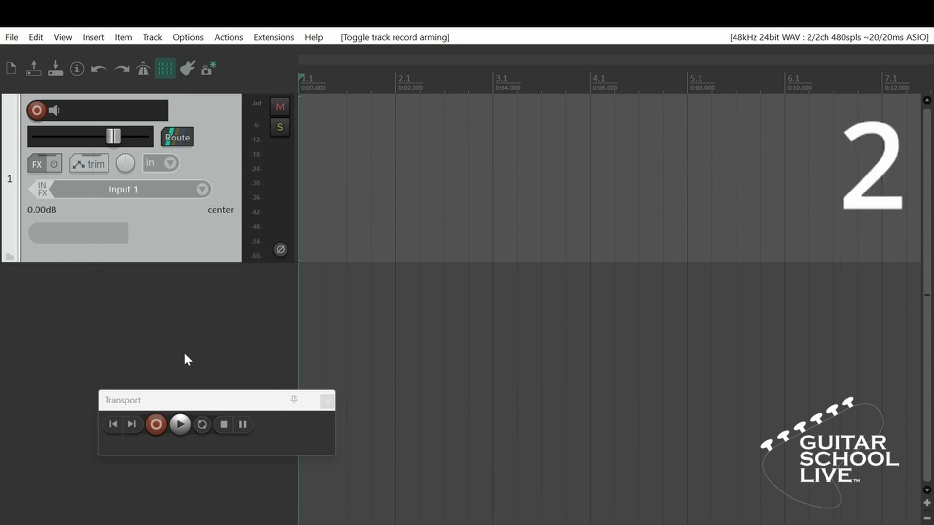
# Step: Retitle Floating toolbar 5 as Cory Vid in the toolbar customization
pyautogui.rightClick(262, 81)
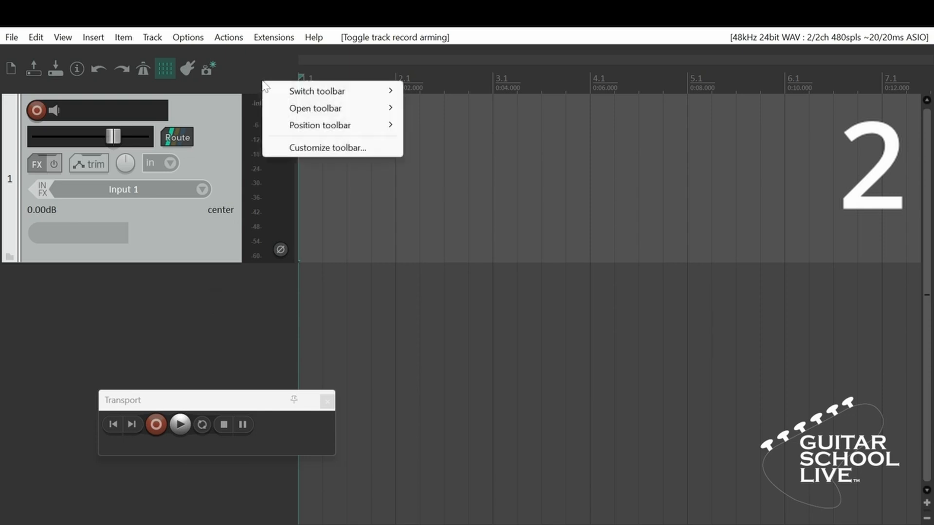
pyautogui.click(314, 149)
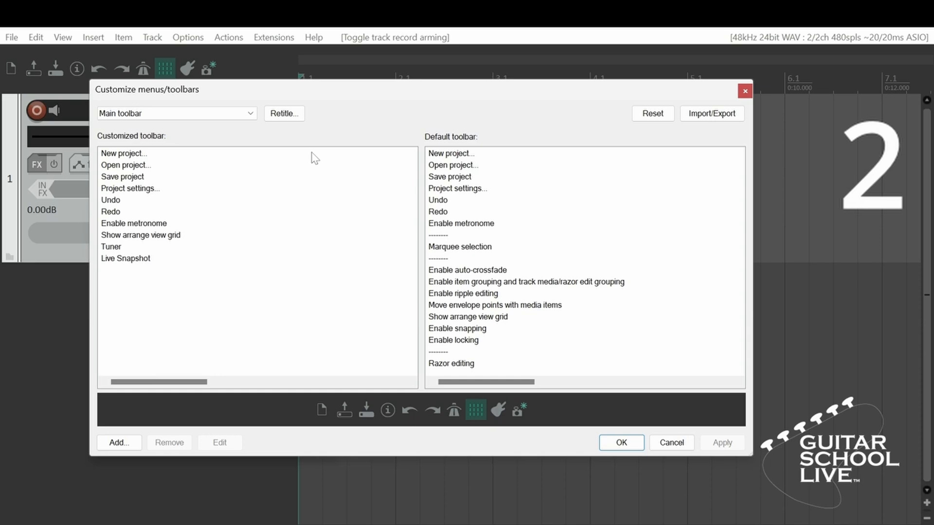
pyautogui.click(250, 114)
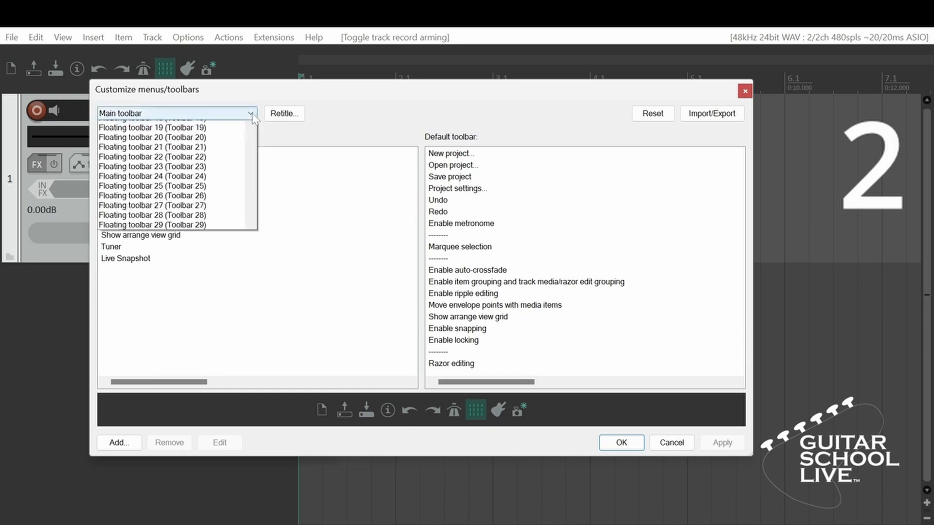
pyautogui.click(209, 174)
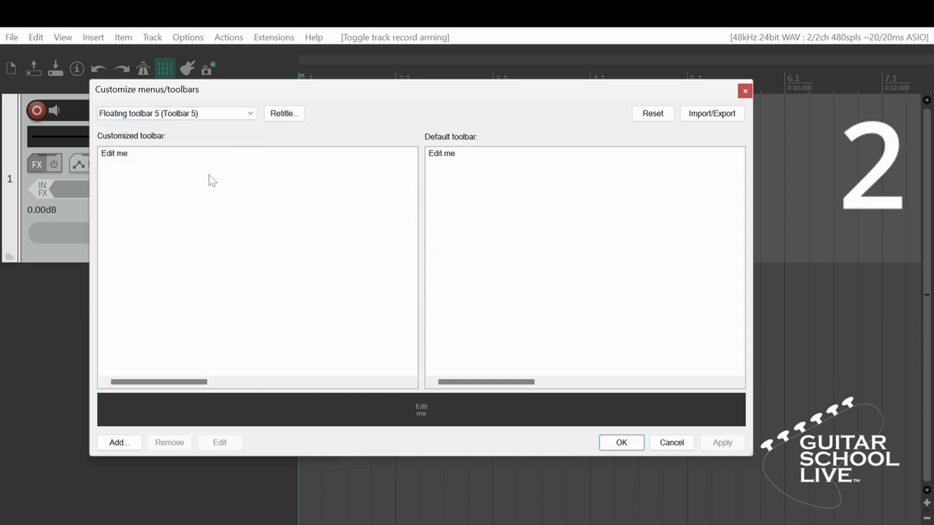
pyautogui.click(285, 114)
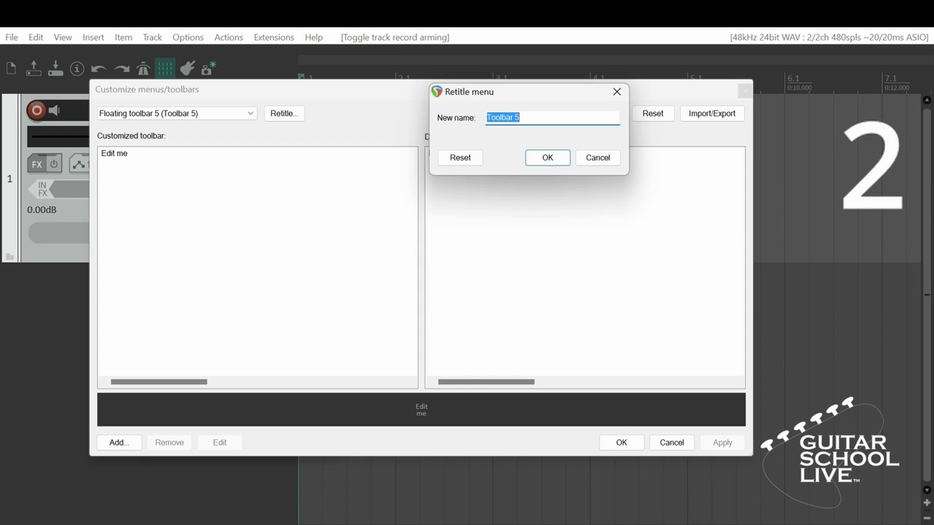
pyautogui.write('Cory Vid')
pyautogui.click(549, 156)
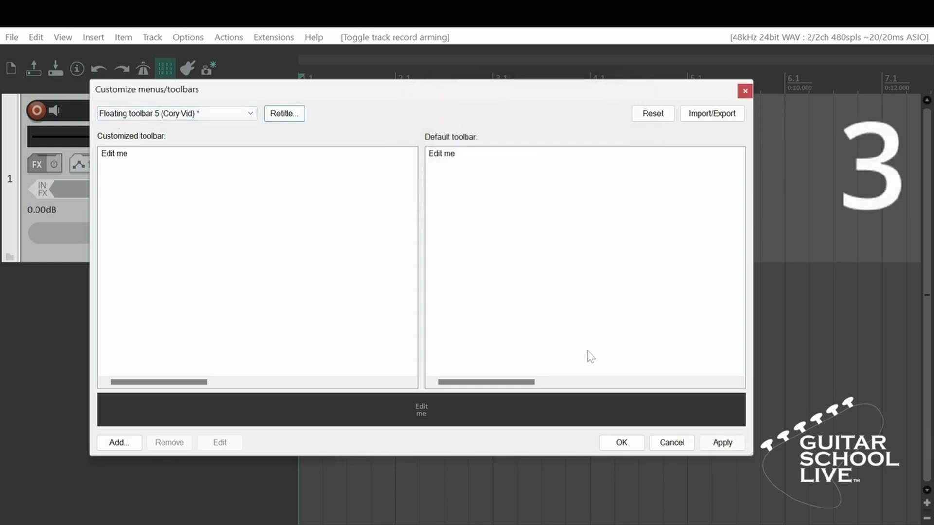
# Step: Replace the Edit me entry of Floating toolbar 5 with the action Insert FX: VST3: Archetype Cory Wong (Neural DSP)
pyautogui.click(132, 157)
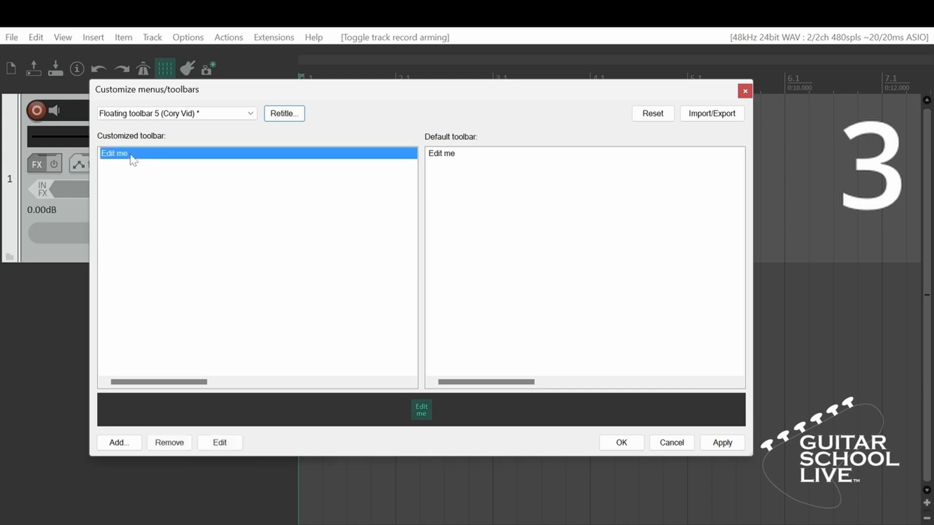
pyautogui.click(171, 443)
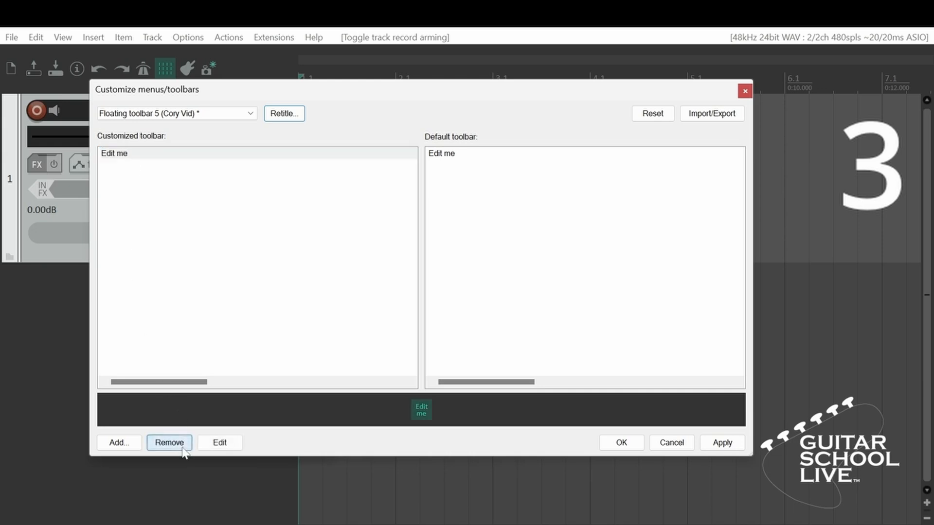
pyautogui.click(119, 442)
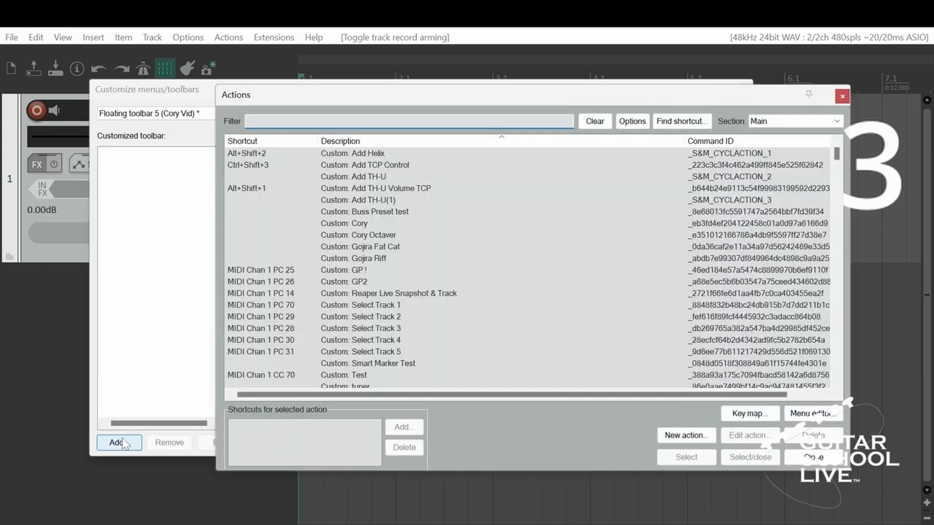
pyautogui.write('ins')
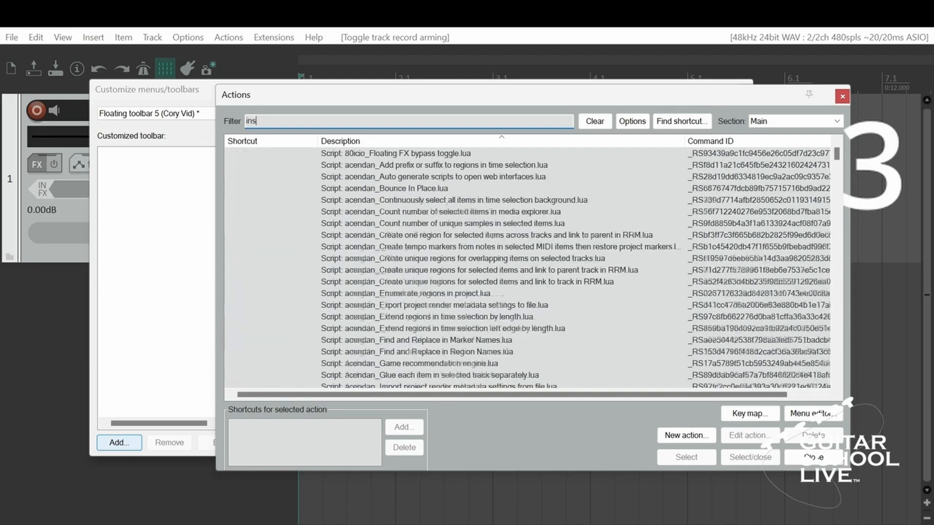
pyautogui.write('ert fx')
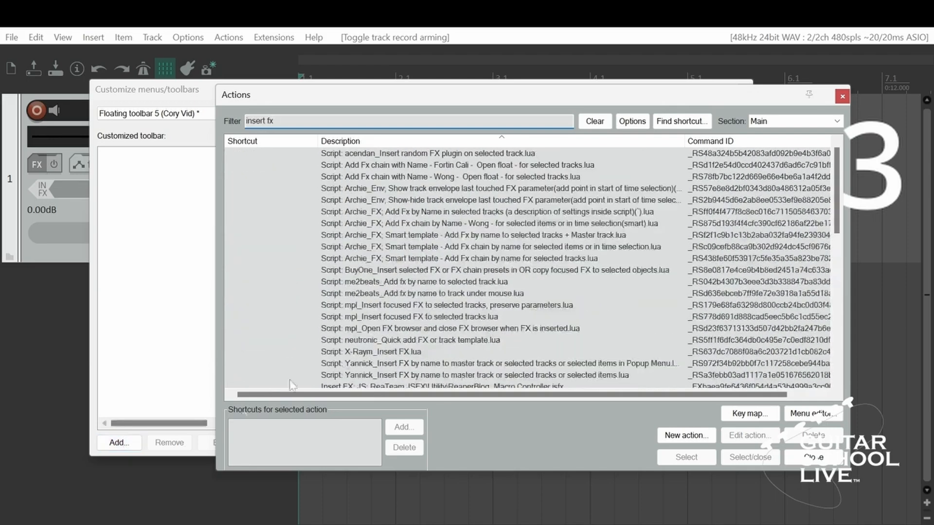
pyautogui.scroll(-4, 534, 290)
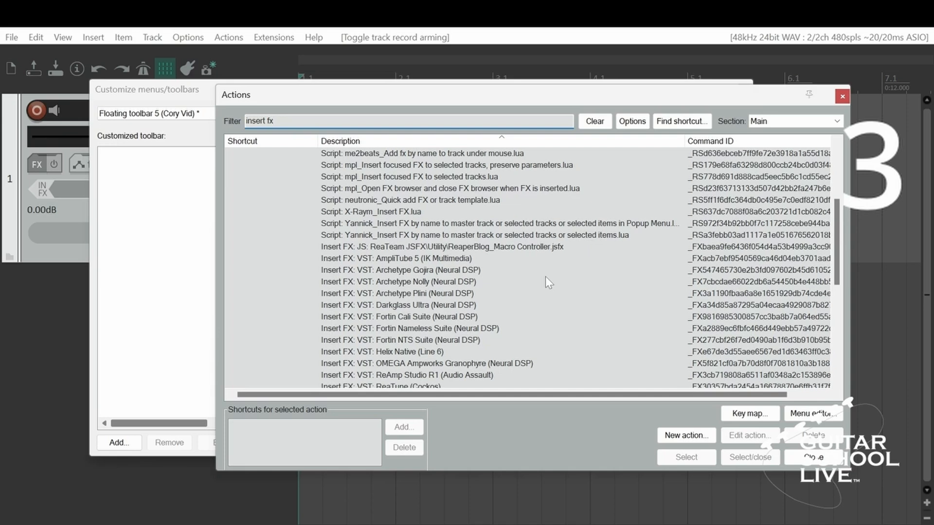
pyautogui.scroll(-5, 545, 276)
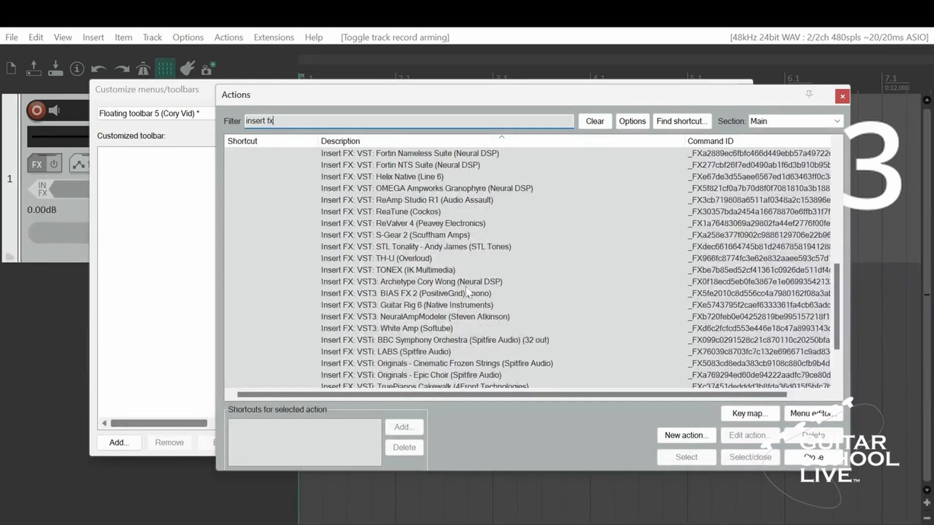
pyautogui.doubleClick(435, 280)
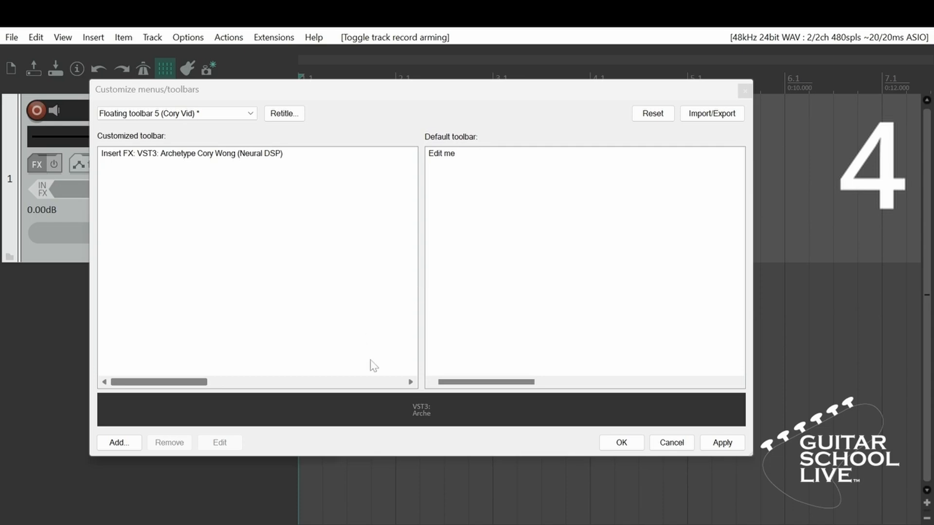
# Step: Assign the blue amp icon found with the filter "cory v" to the plugin's toolbar button, and save the toolbar customization
pyautogui.click(422, 412)
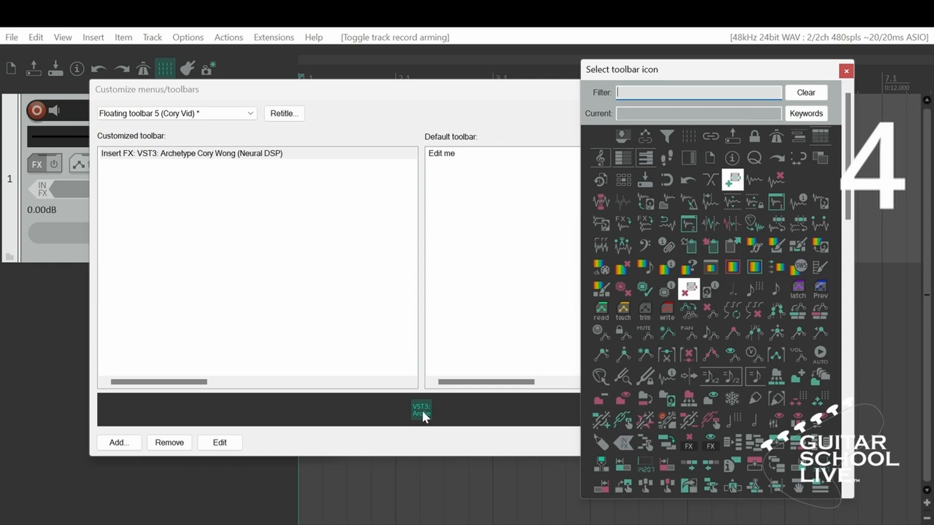
pyautogui.write('cory')
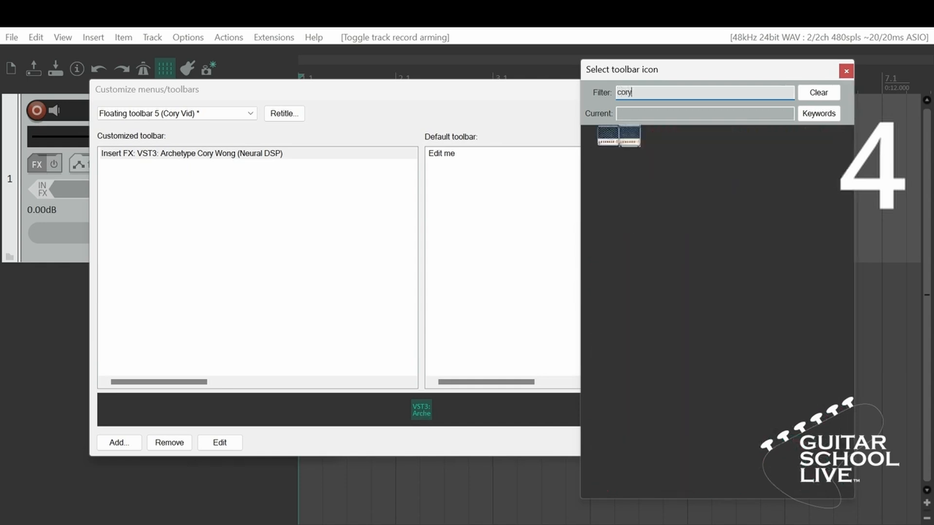
pyautogui.write(' w')
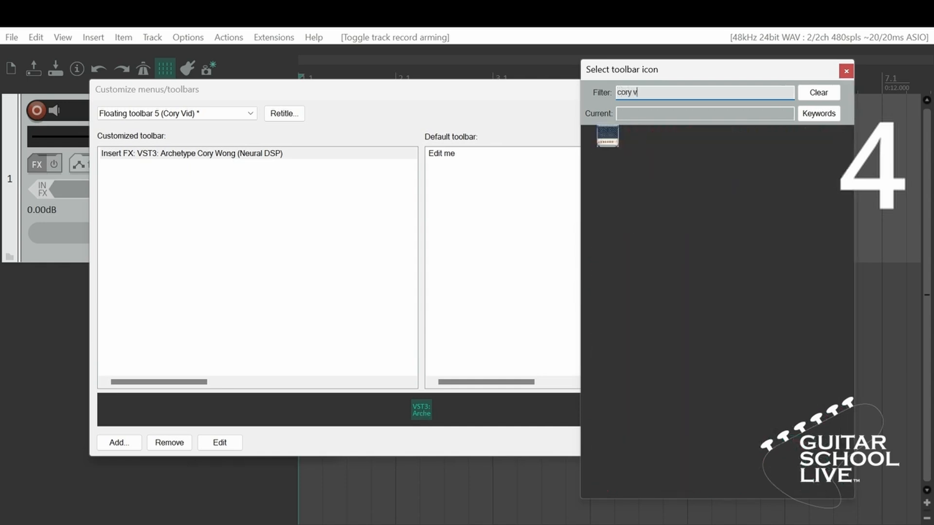
pyautogui.click(607, 140)
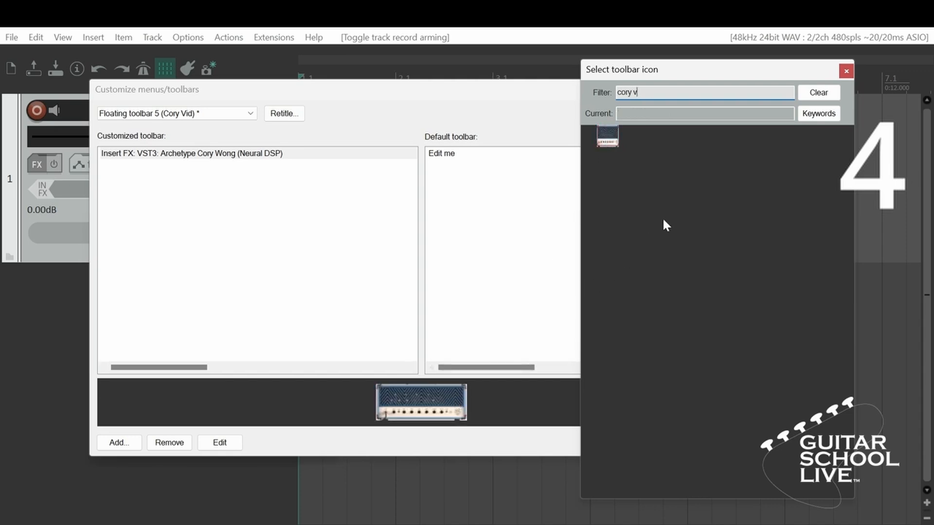
pyautogui.click(846, 71)
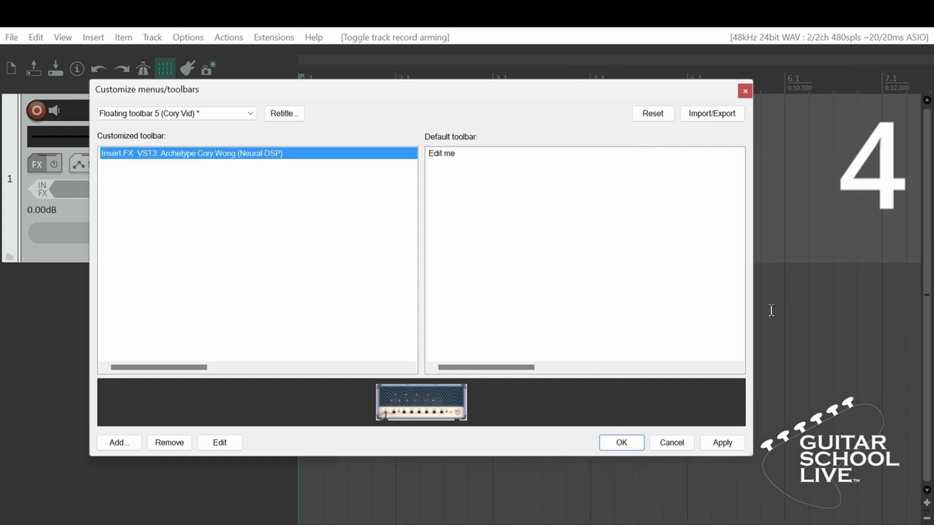
pyautogui.click(722, 444)
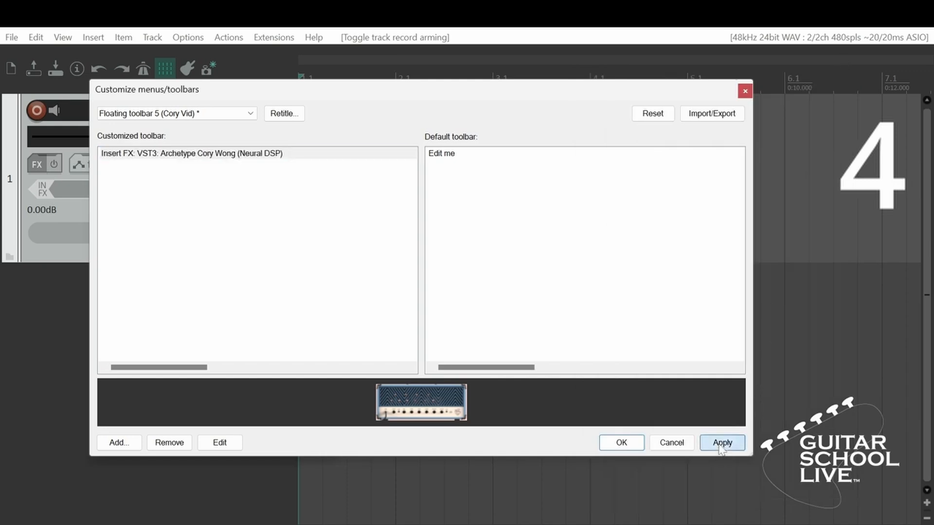
pyautogui.click(622, 443)
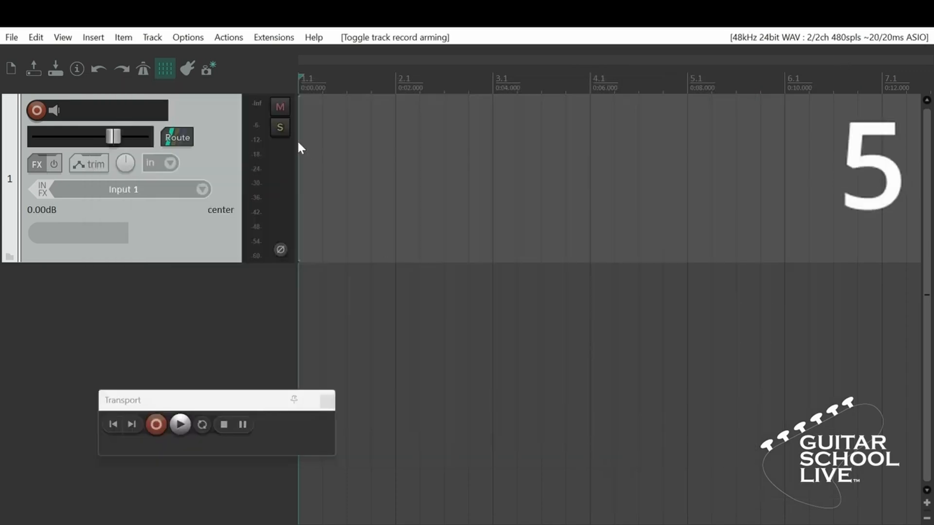
# Step: Open the action list and filter it by "toolbar open" to find the Open/close toolbar actions
pyautogui.click(236, 42)
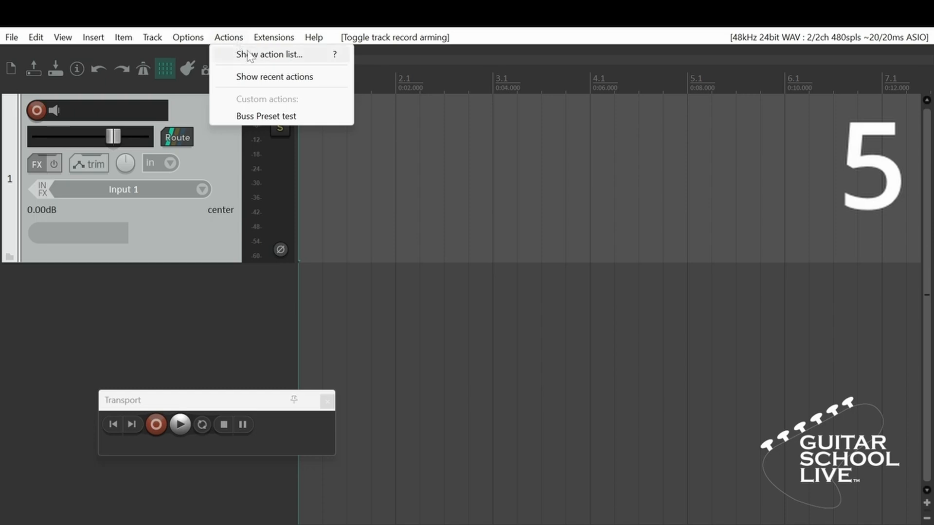
pyautogui.click(248, 54)
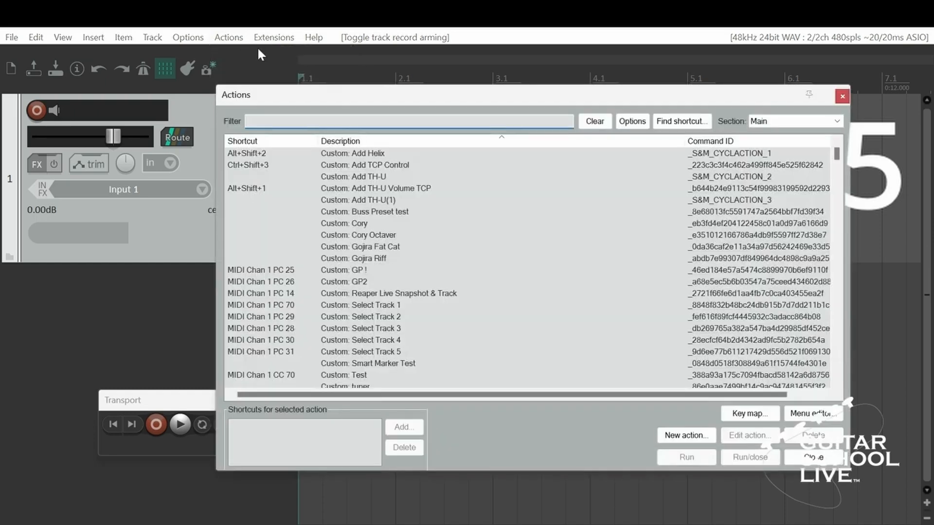
pyautogui.write('toolbar')
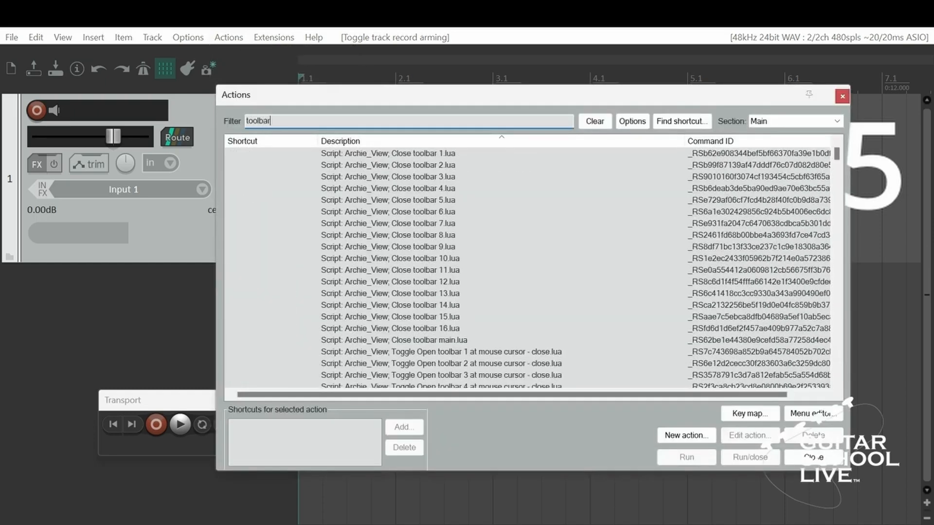
pyautogui.scroll(-12, 501, 264)
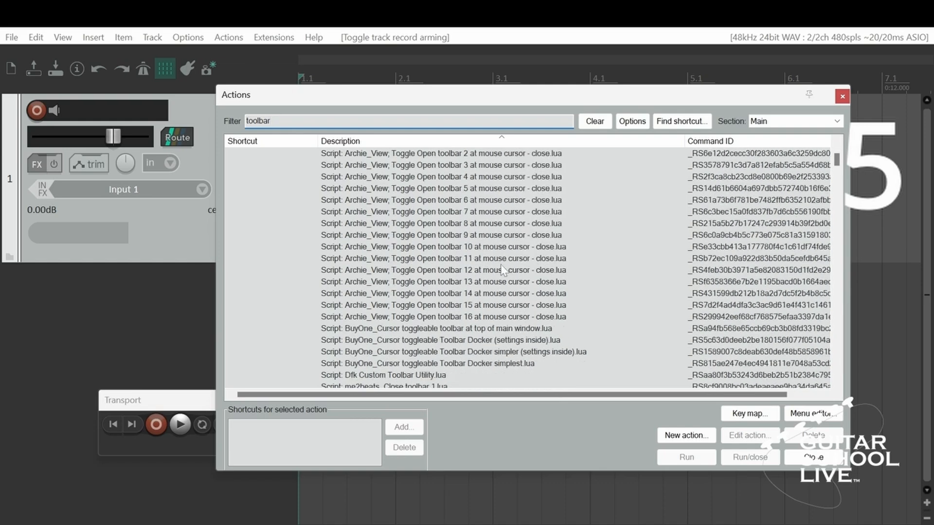
pyautogui.scroll(-20, 501, 264)
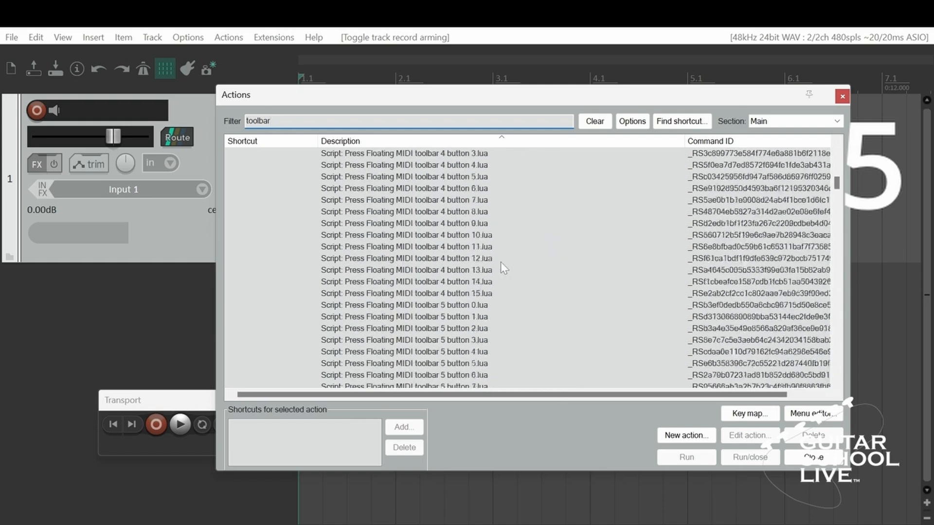
pyautogui.moveTo(837, 206); pyautogui.dragTo(837, 318)
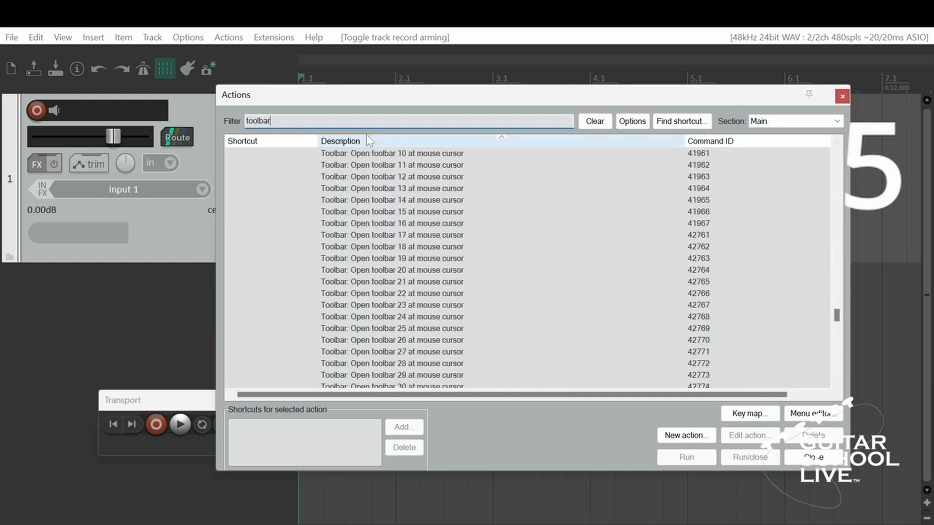
pyautogui.write('open')
pyautogui.scroll(5, 343, 190)
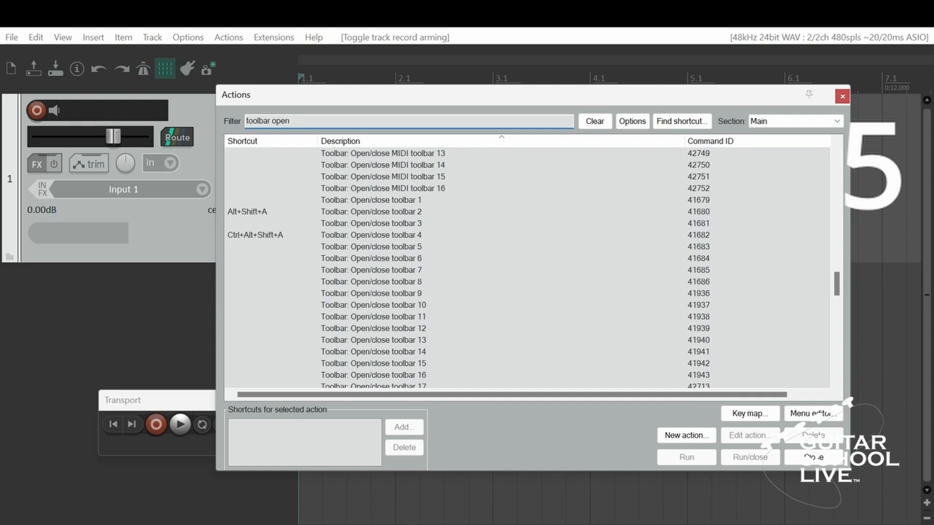
# Step: Assign the shortcut Ctrl+Alt+Shift+V to the action Toolbar: Open/close toolbar 5 and close the action list
pyautogui.click(389, 246)
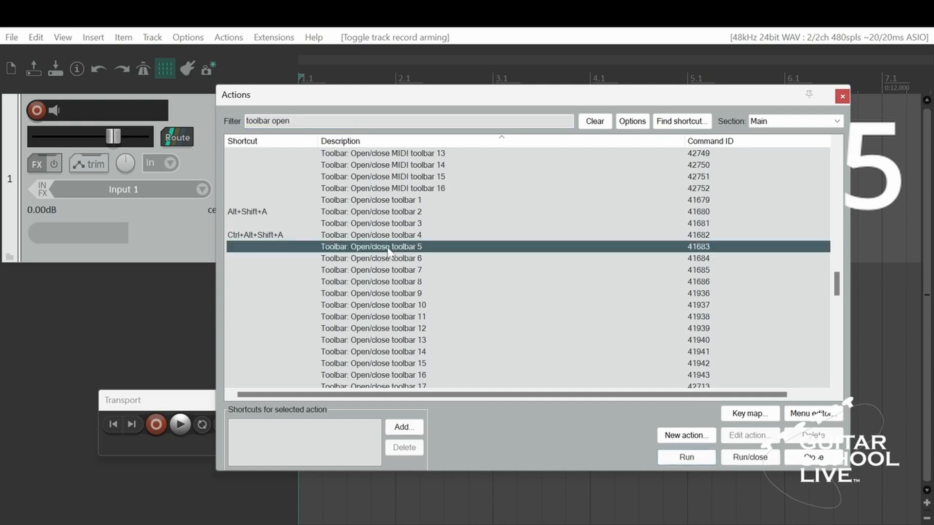
pyautogui.click(404, 428)
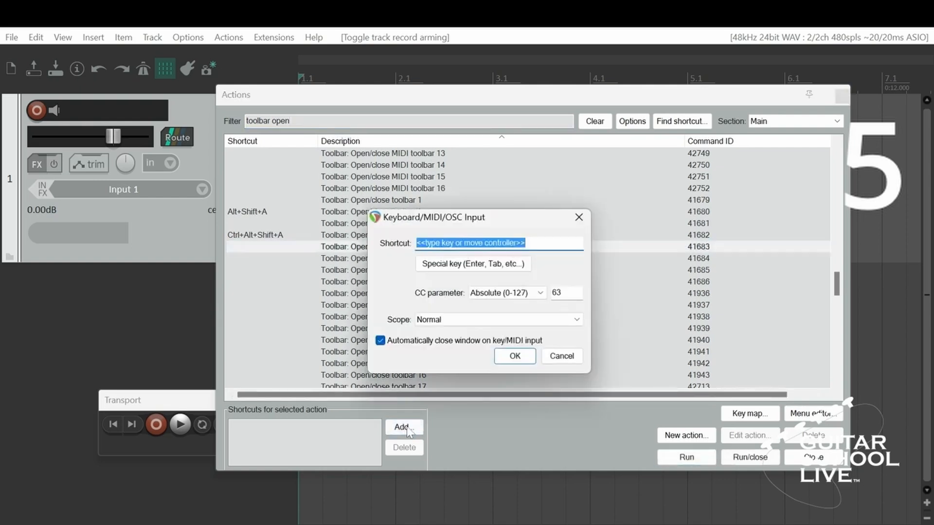
pyautogui.hotkey('ctrl', 'alt', 'shift', 'v')
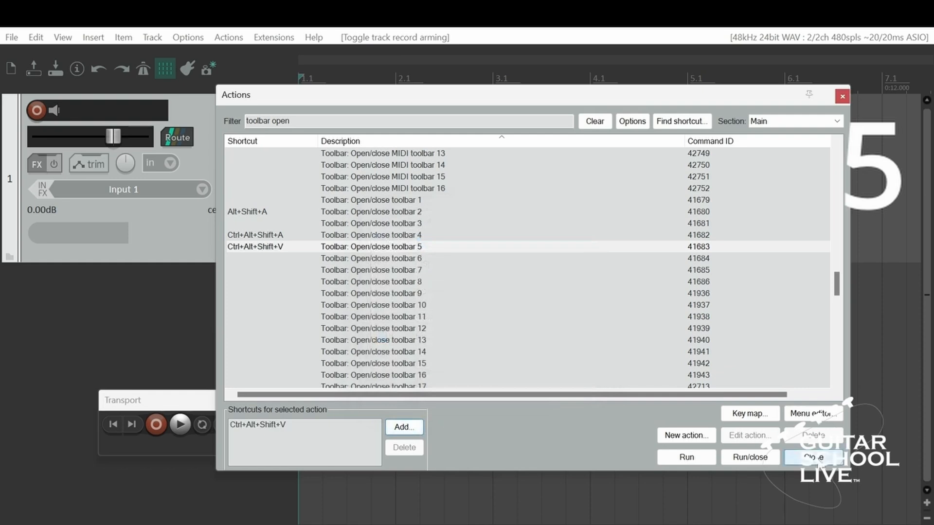
pyautogui.click(813, 457)
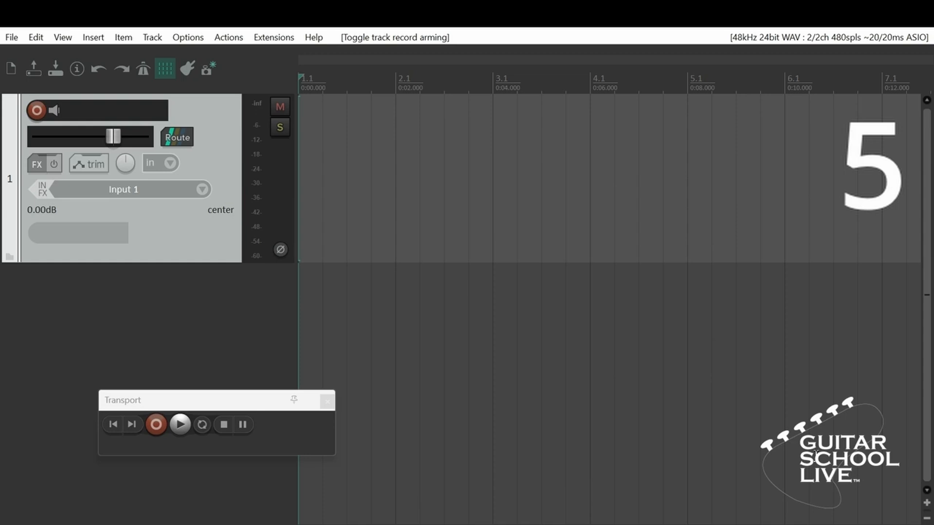
# Step: Open the Cory Vid toolbar, move it over the arrange area, and use its amp button to insert Archetype Cory Wong on Track 1
pyautogui.hotkey('ctrl', 'alt', 'shift', 'v')
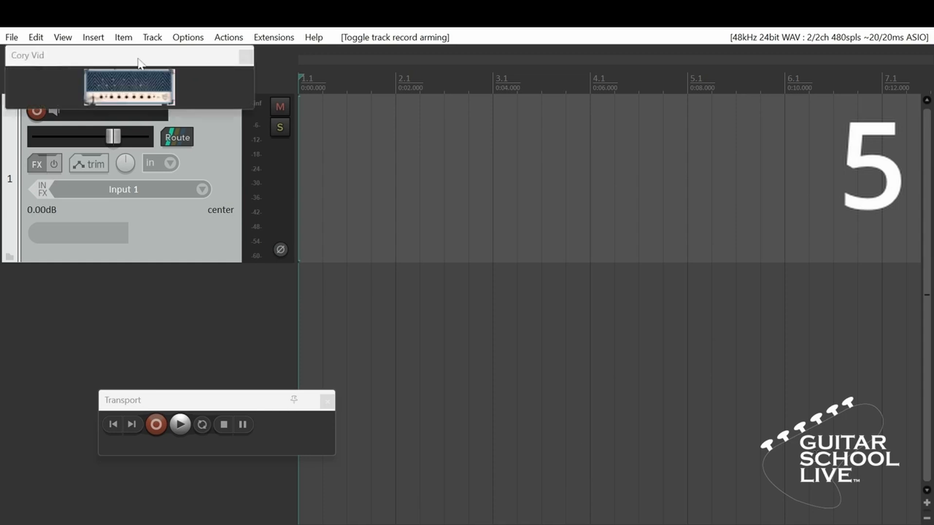
pyautogui.moveTo(138, 60); pyautogui.dragTo(692, 182)
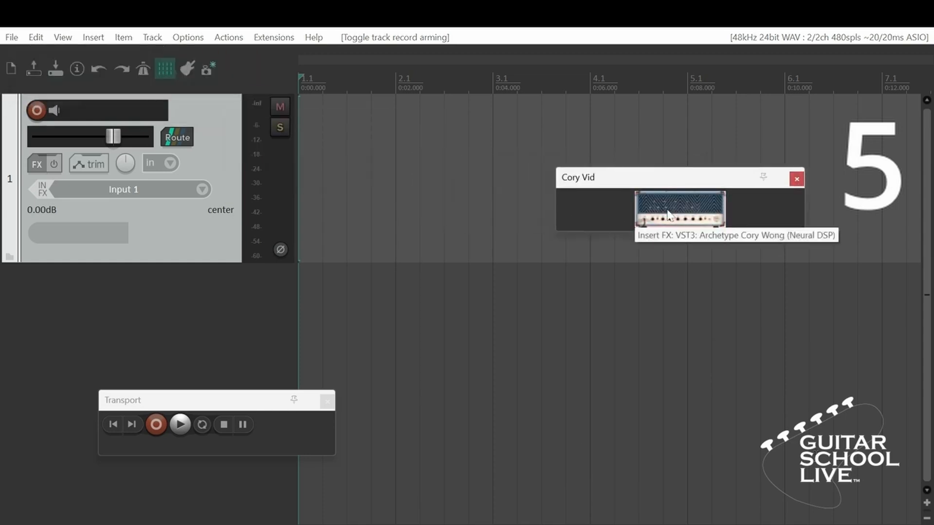
pyautogui.click(670, 216)
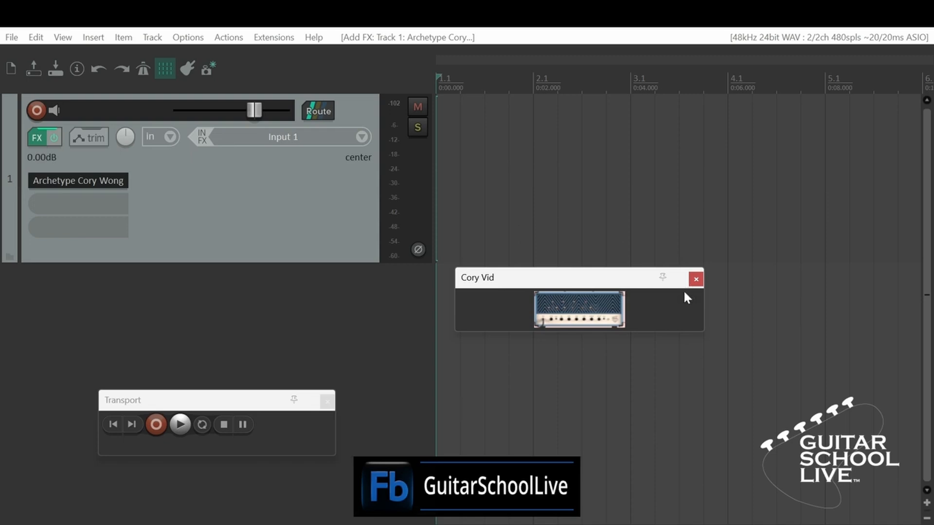
# Step: Rename the tooltip of the Cory Vid toolbar's plugin button to Cory Vid and save the customization
pyautogui.rightClick(670, 311)
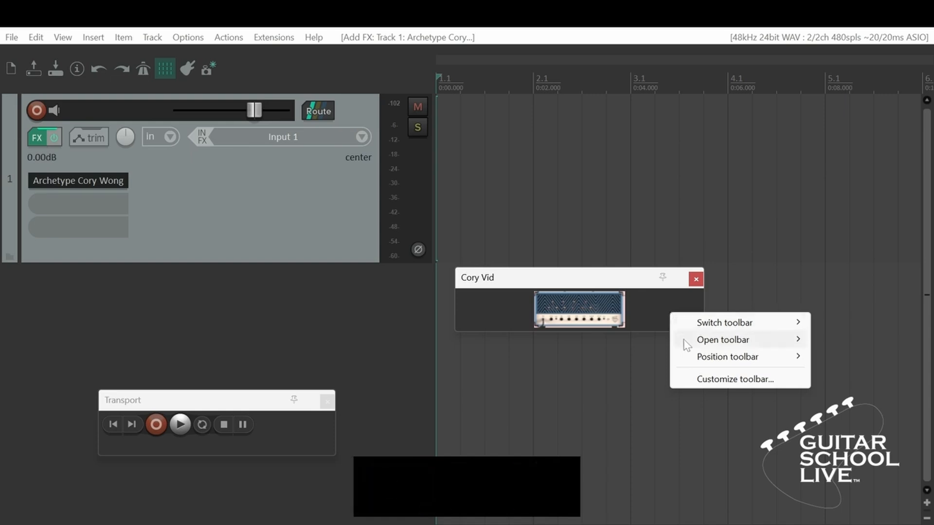
pyautogui.click(708, 382)
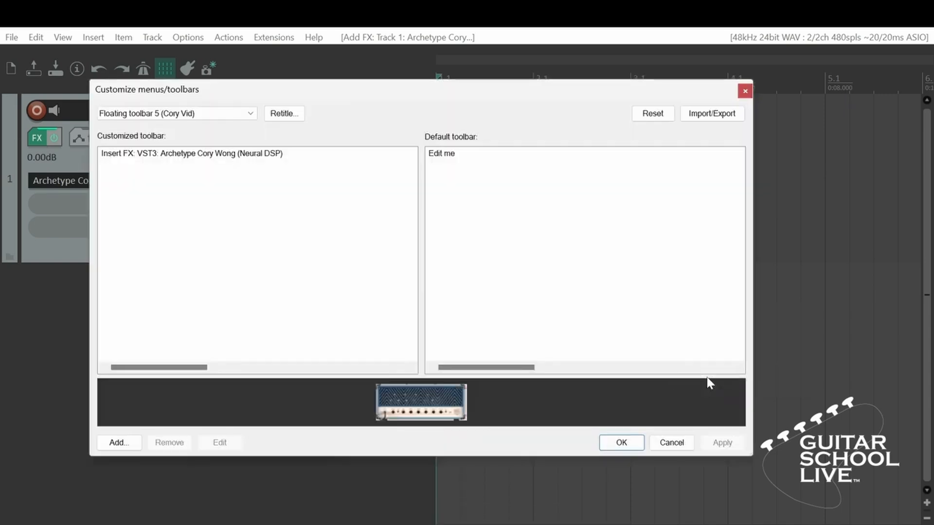
pyautogui.click(267, 154)
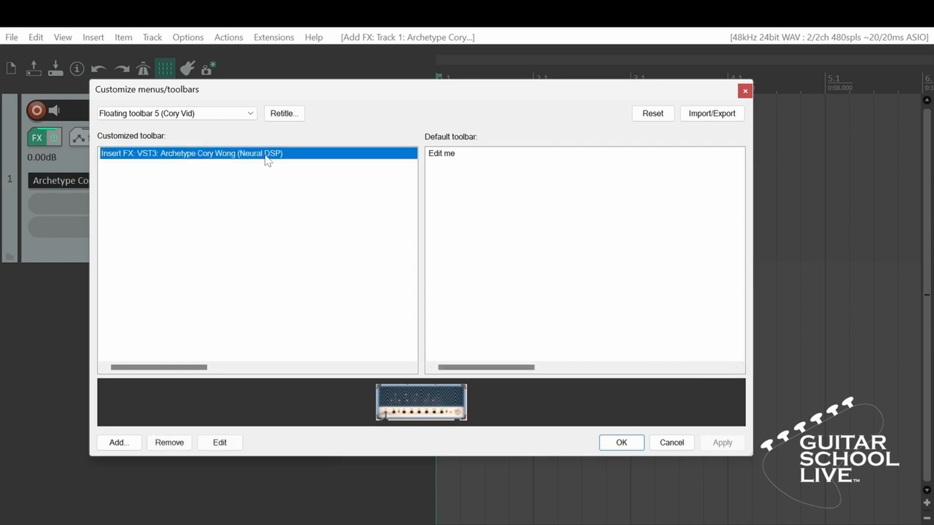
pyautogui.rightClick(267, 154)
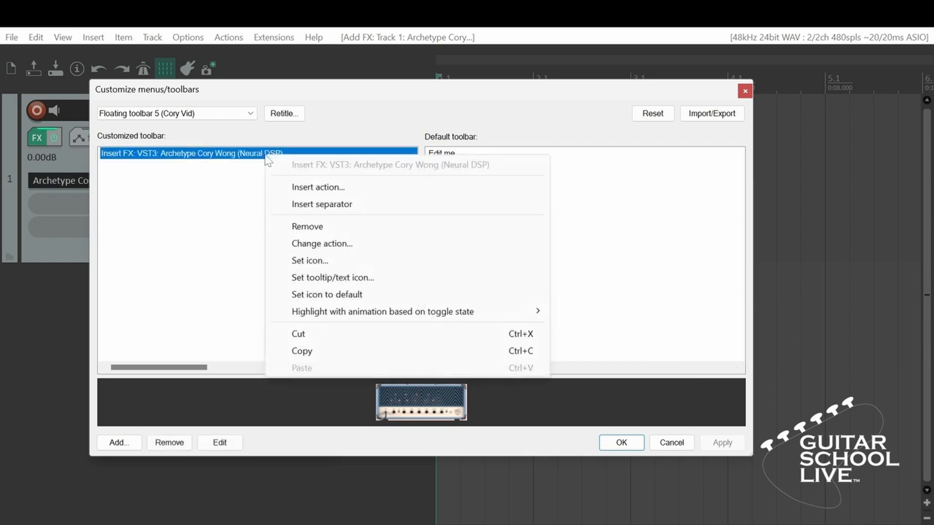
pyautogui.click(316, 281)
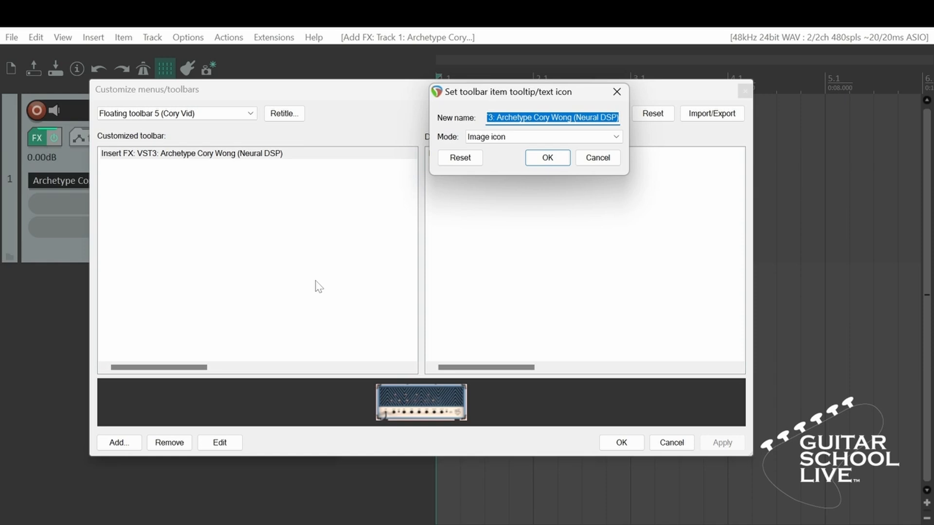
pyautogui.write('Cor')
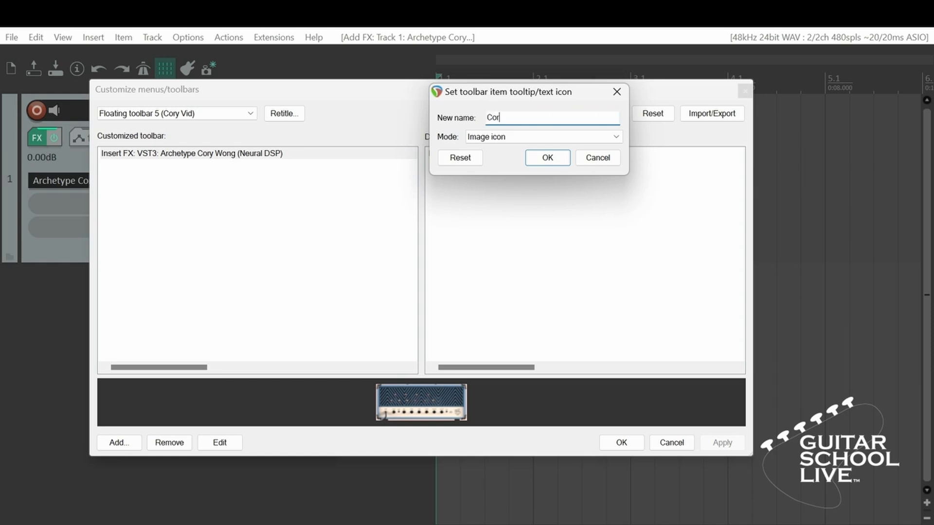
pyautogui.write('y Vid')
pyautogui.click(547, 157)
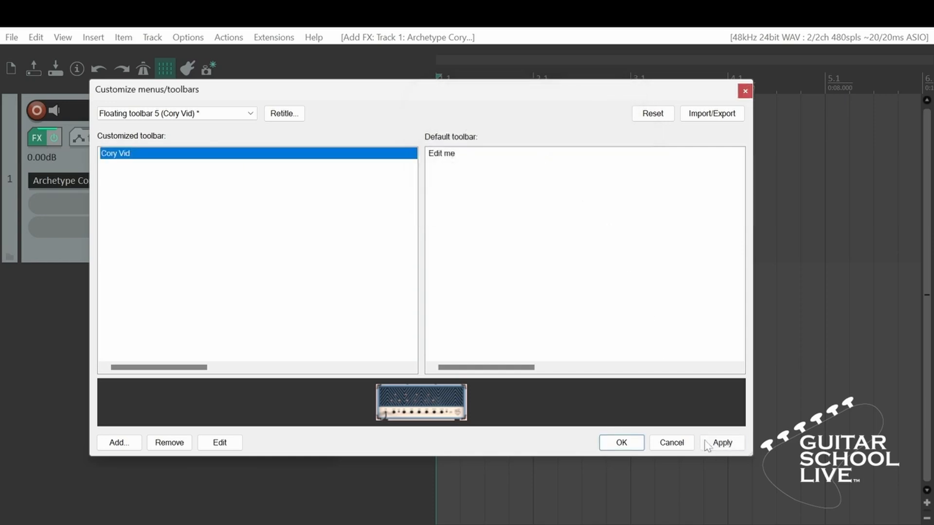
pyautogui.click(722, 443)
pyautogui.click(622, 443)
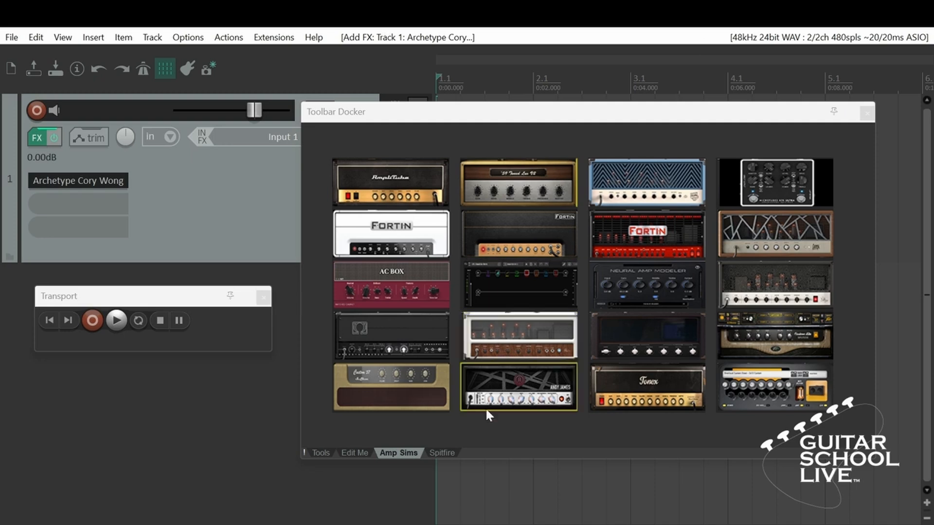
# Step: View the Spitfire toolbar in the Toolbar Docker and return to the Amp Sims toolbar
pyautogui.click(444, 452)
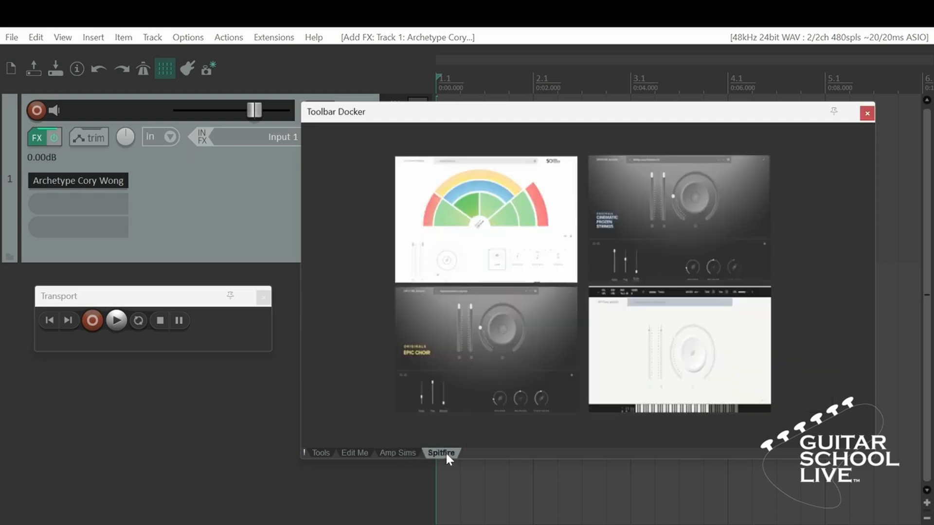
pyautogui.click(401, 453)
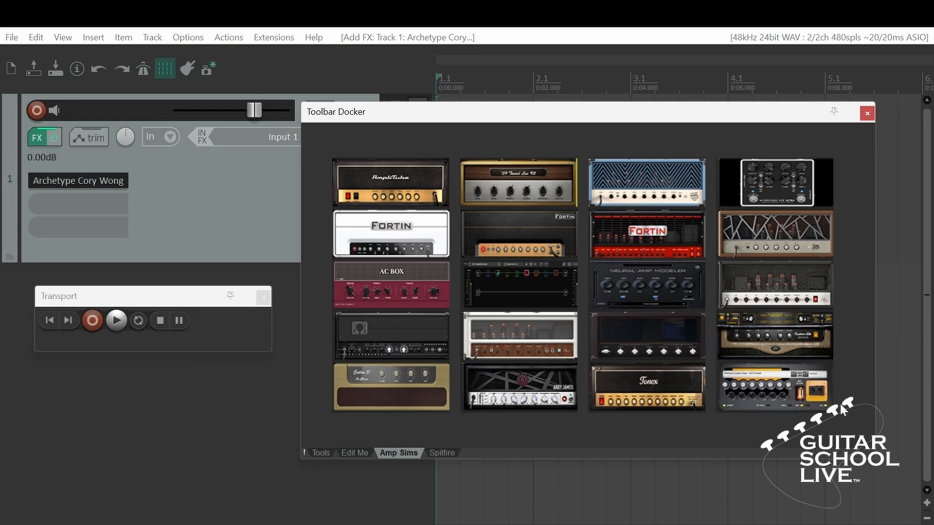